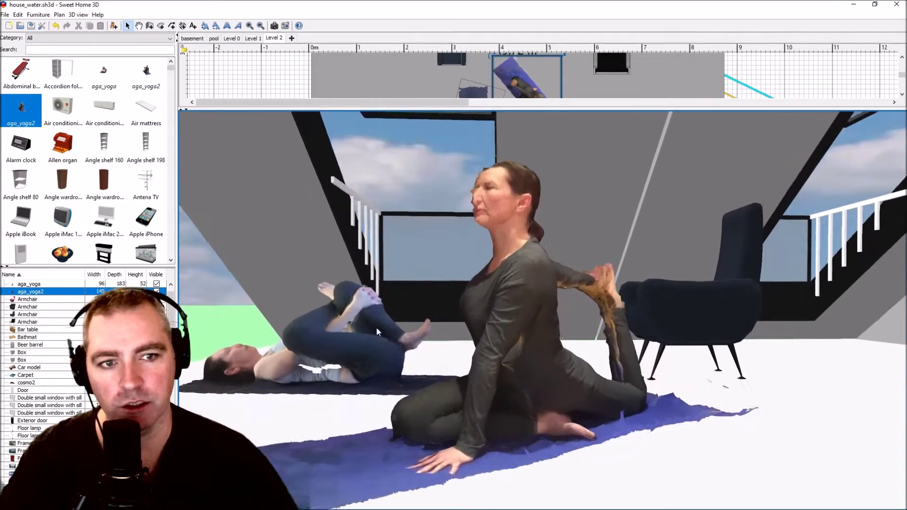
Select the cosmo2 cat model and orbit around the armchair toward the lying yoga woman.
key("Right")
key("Right")
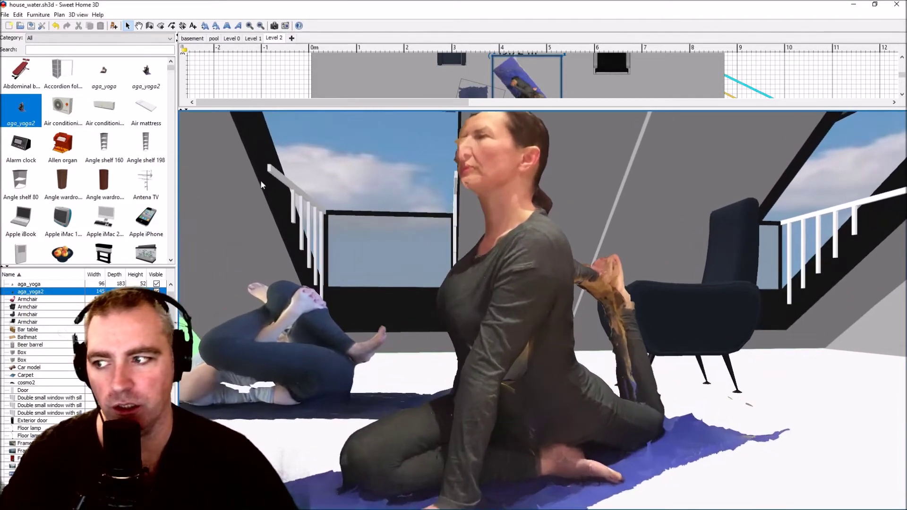
scroll(557, 292, "down", 2)
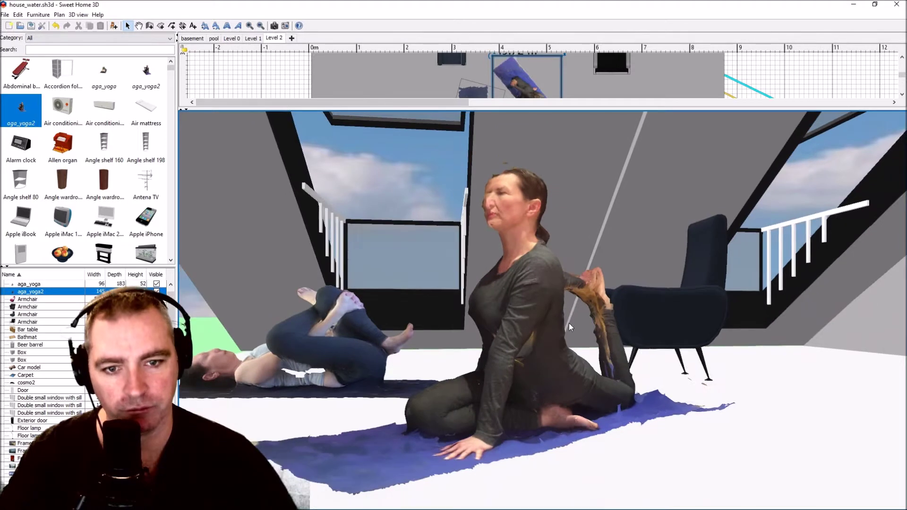
scroll(567, 323, "down", 3)
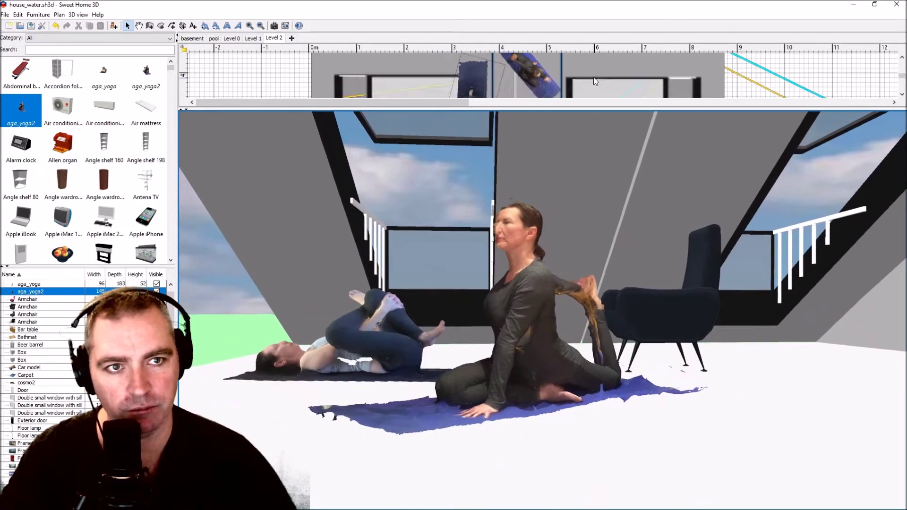
scroll(593, 77, "down", 3)
left_click(573, 72)
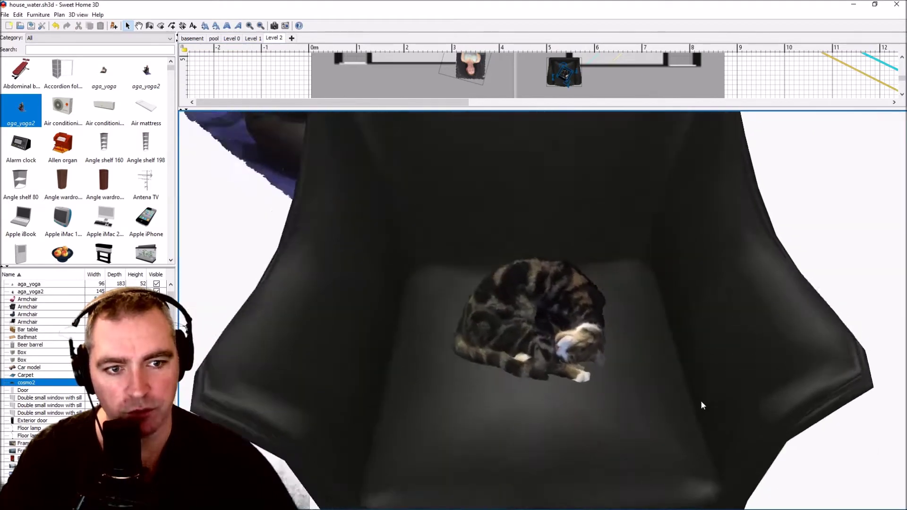
scroll(547, 350, "up", 5)
scroll(556, 349, "down", 3)
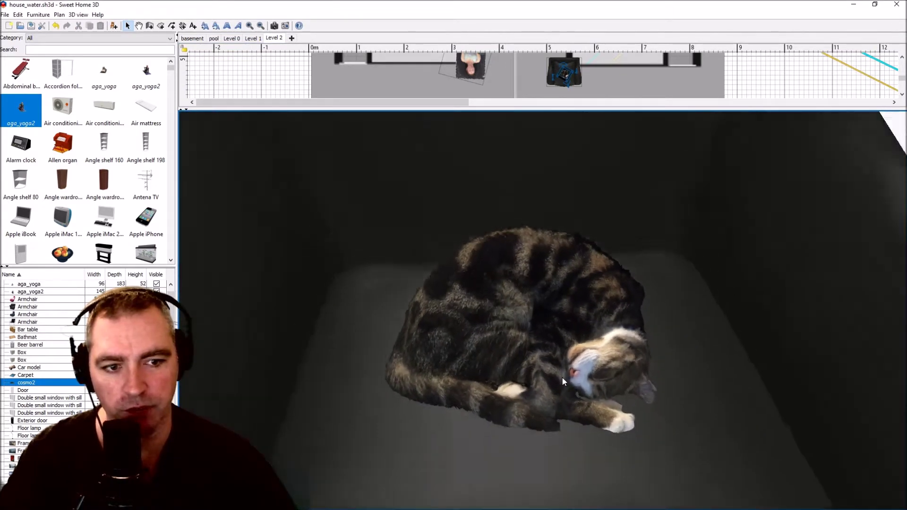
scroll(562, 378, "down", 5)
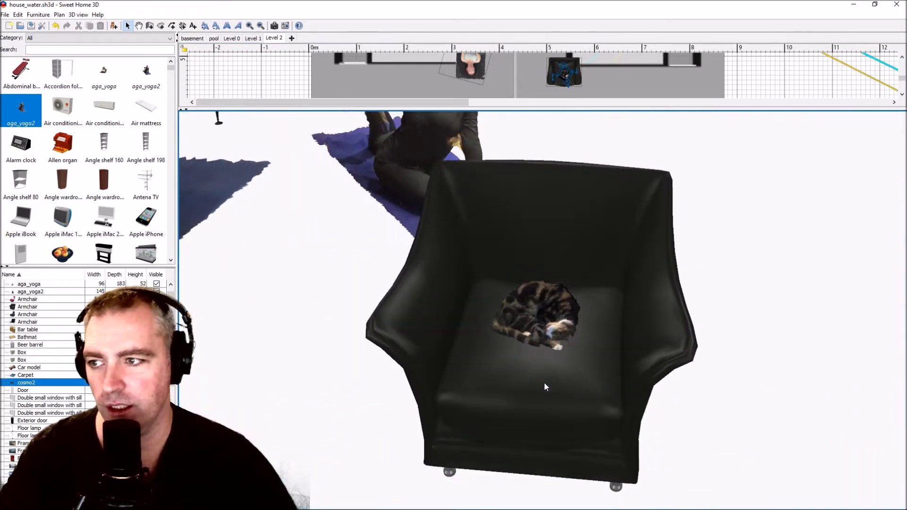
scroll(543, 382, "down", 3)
left_click_drag(543, 381, 599, 362)
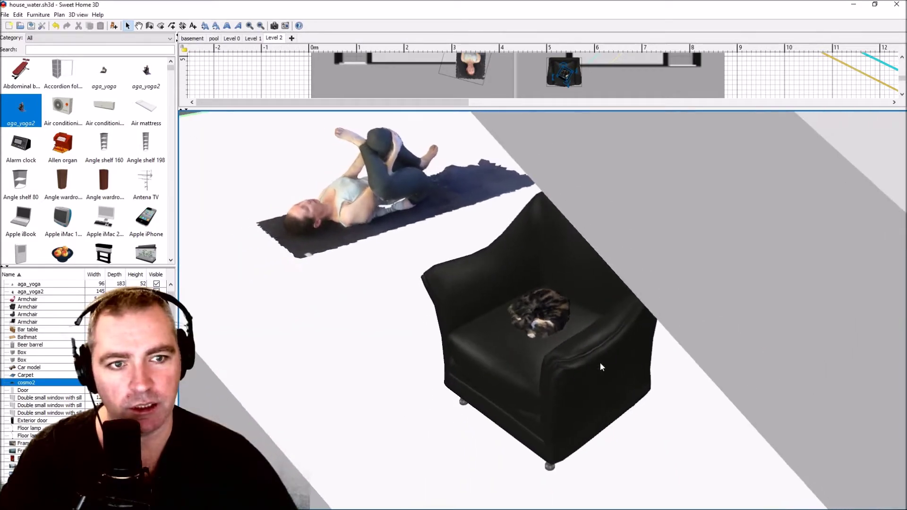
Select the seated aga_yoga2 model and orbit the view around the yoga figures.
scroll(517, 92, "up", 2)
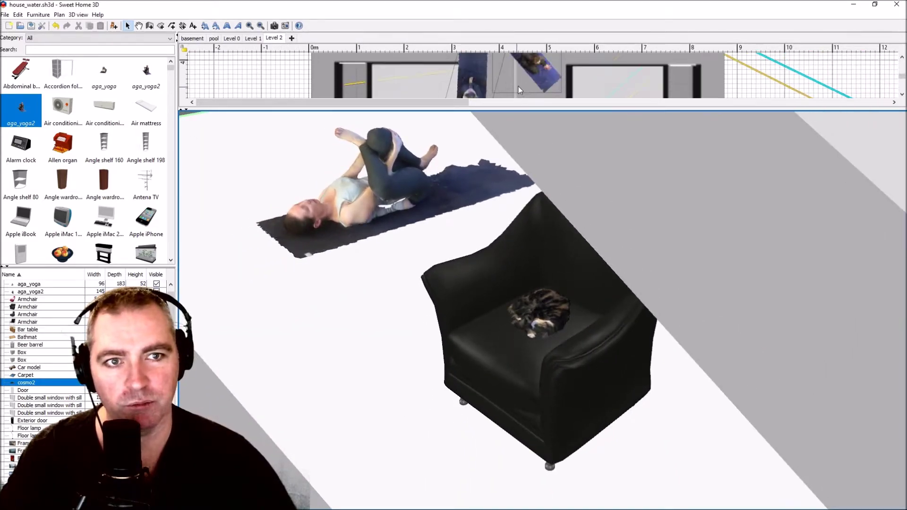
left_click(533, 62)
scroll(564, 316, "up", 5)
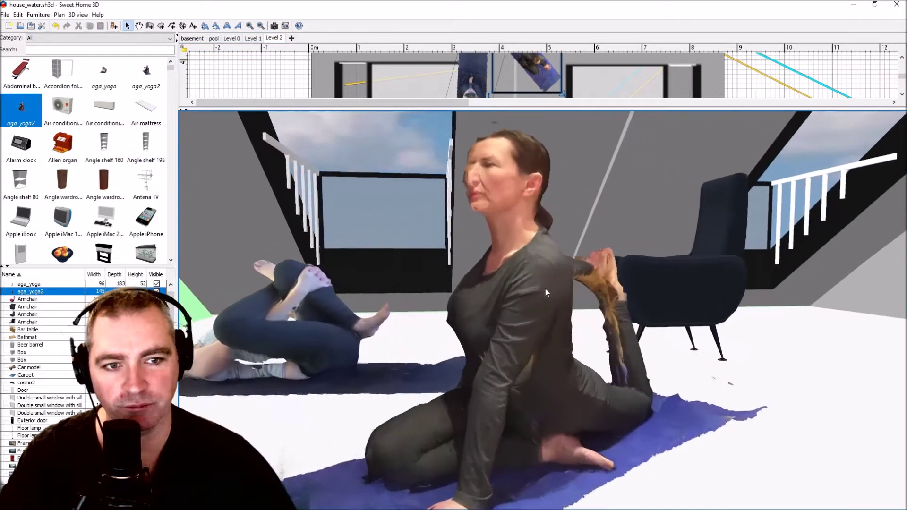
left_click_drag(537, 290, 542, 290)
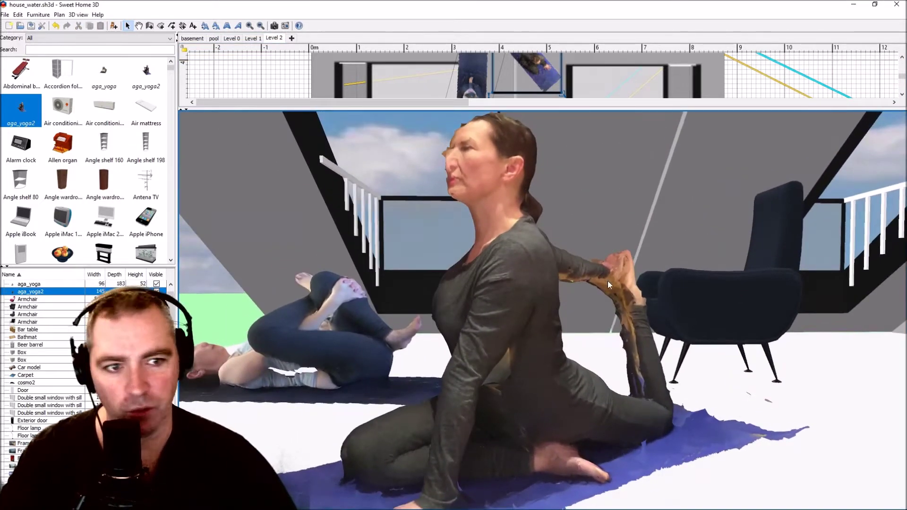
left_click_drag(541, 370, 523, 381)
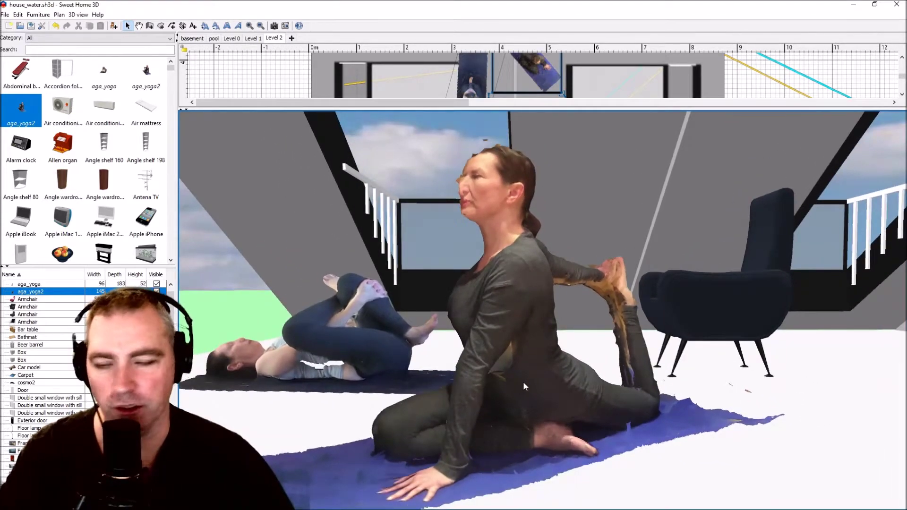
Pull back from the yoga figures and turn the view to look from behind the armchair.
scroll(523, 381, "down", 3)
scroll(525, 339, "down", 2)
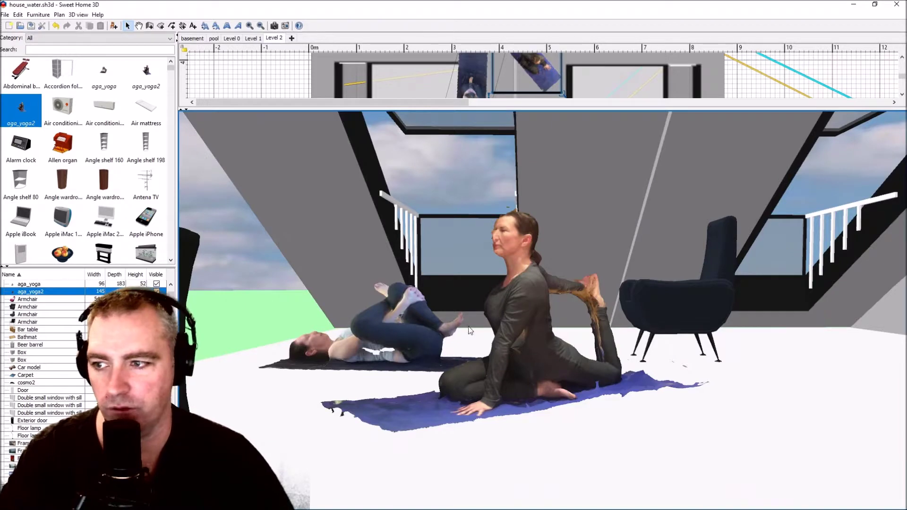
left_click_drag(454, 330, 540, 319)
scroll(540, 320, "down", 2)
scroll(543, 320, "down", 2)
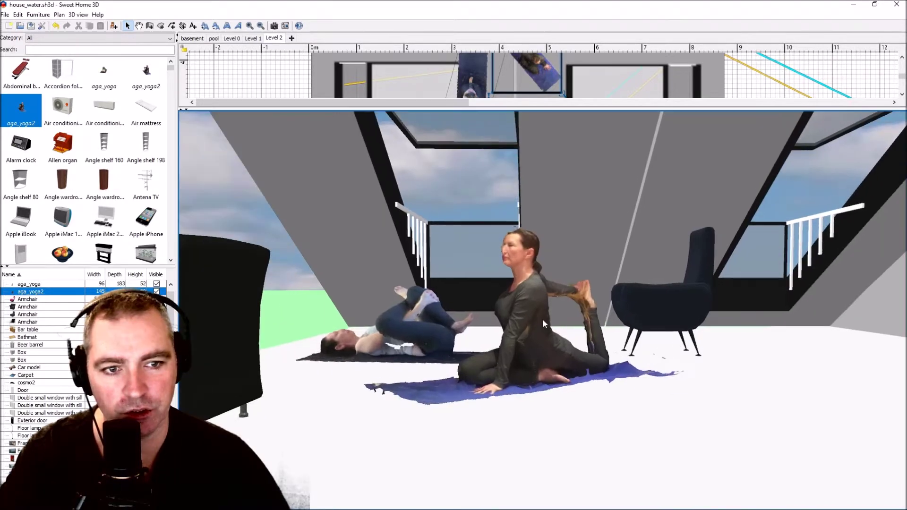
scroll(542, 319, "up", 3)
scroll(542, 319, "down", 3)
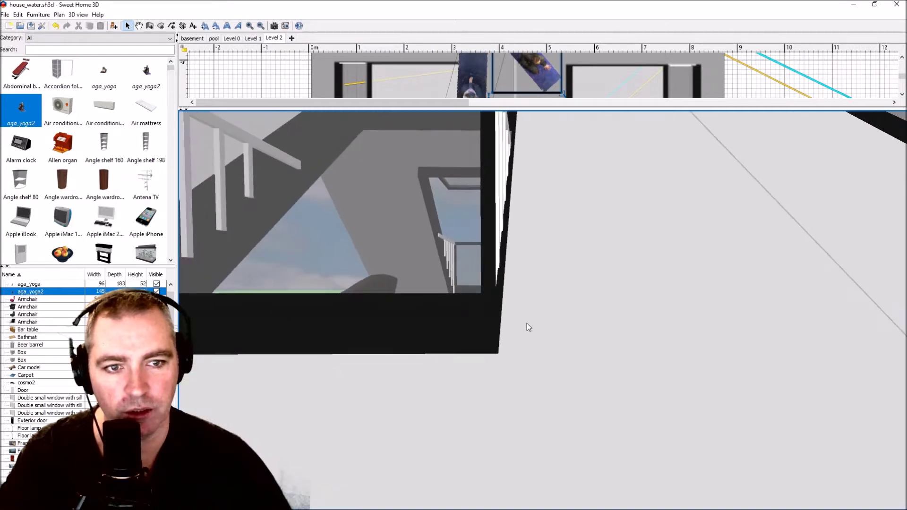
scroll(536, 325, "up", 4)
scroll(549, 345, "up", 4)
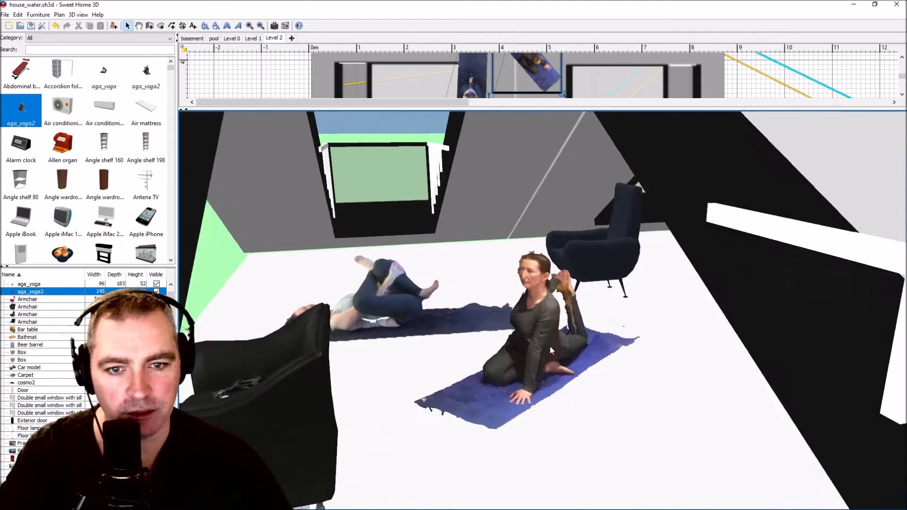
scroll(514, 349, "down", 3)
left_click_drag(557, 348, 616, 332)
scroll(615, 333, "down", 2)
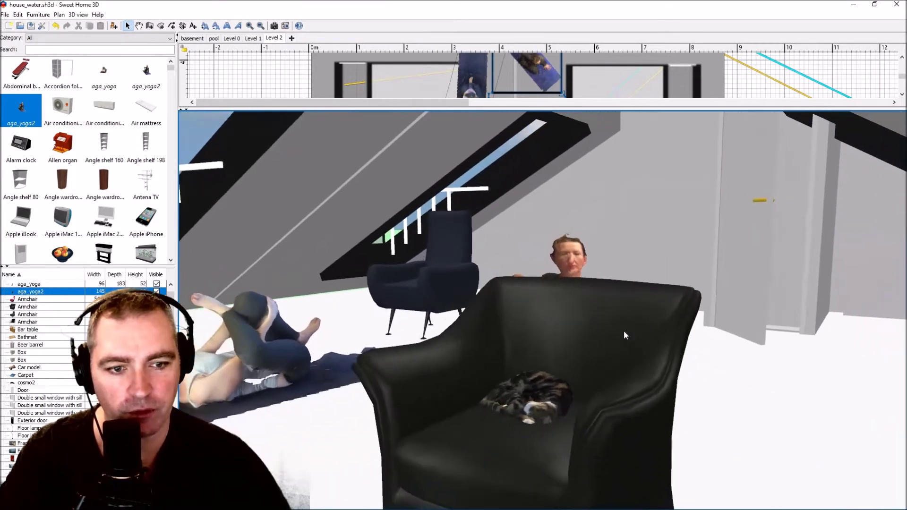
scroll(489, 80, "down", 3)
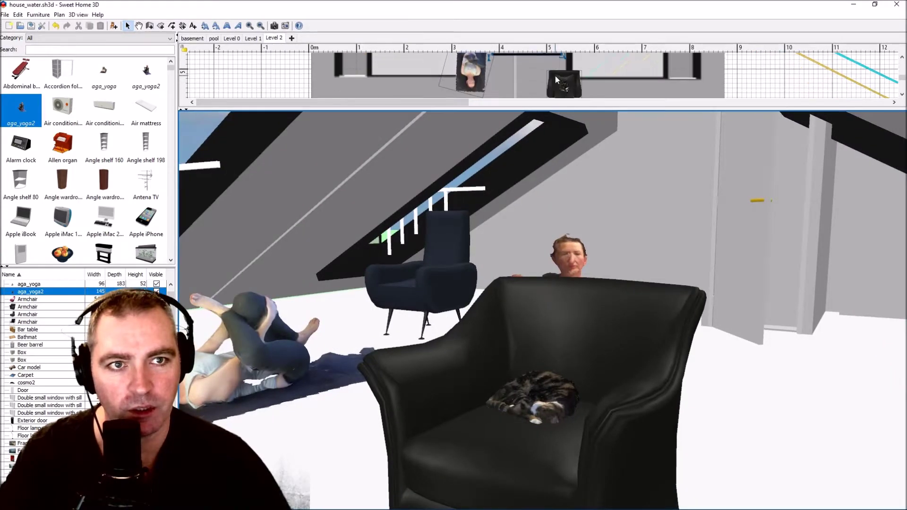
Reselect cosmo2, then zoom and tilt down so the cat fills the 3D view.
left_click(564, 87)
scroll(551, 285, "up", 5)
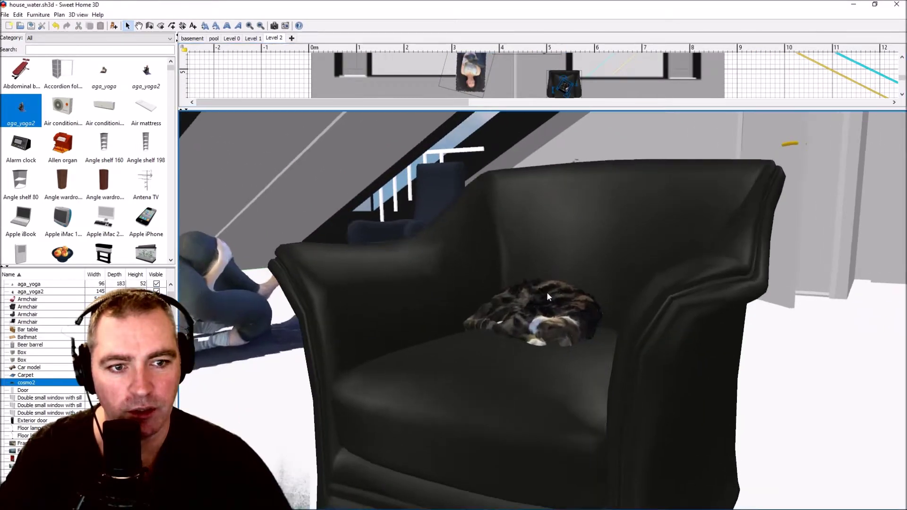
scroll(548, 303, "up", 3)
left_click_drag(559, 324, 621, 355)
scroll(624, 354, "up", 5)
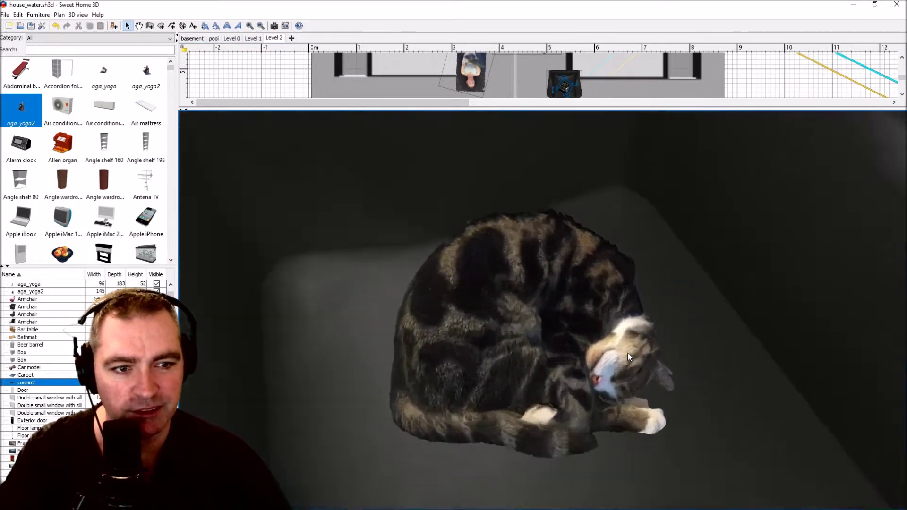
scroll(624, 353, "down", 5)
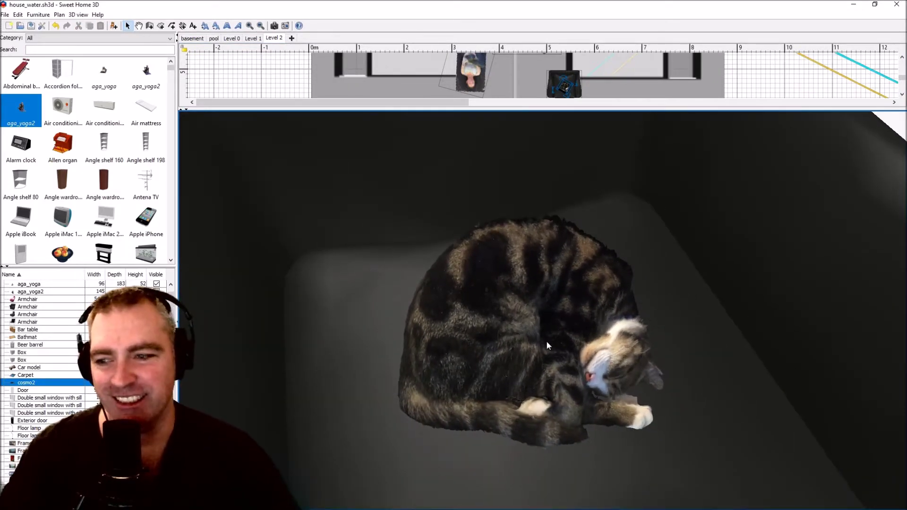
left_click_drag(546, 341, 511, 196)
scroll(546, 217, "down", 5)
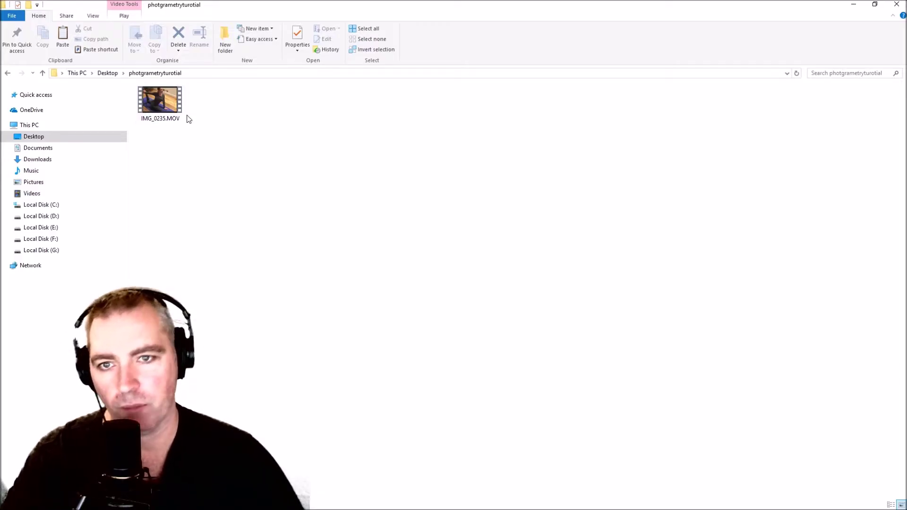
Play IMG_0235.MOV in Films & TV and seek to about 00:00:33.
double_click(168, 107)
left_click_drag(279, 97, 425, 77)
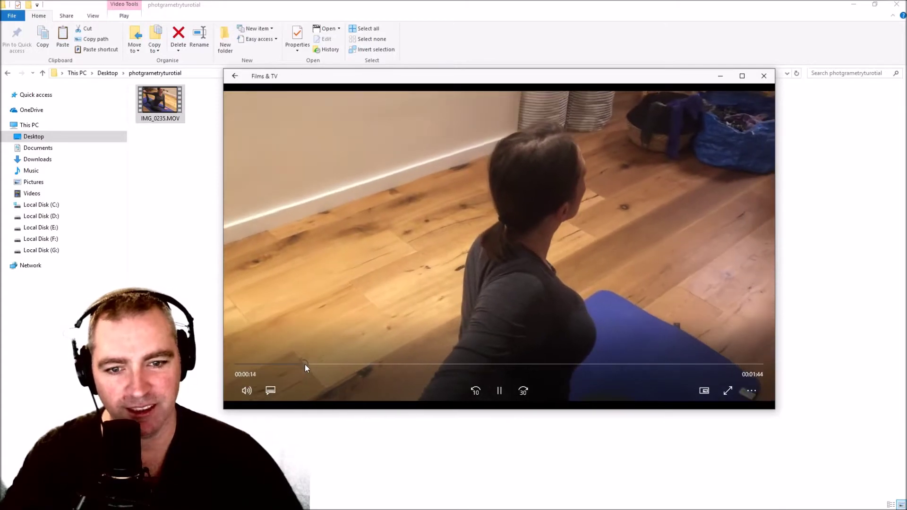
left_click_drag(305, 364, 387, 378)
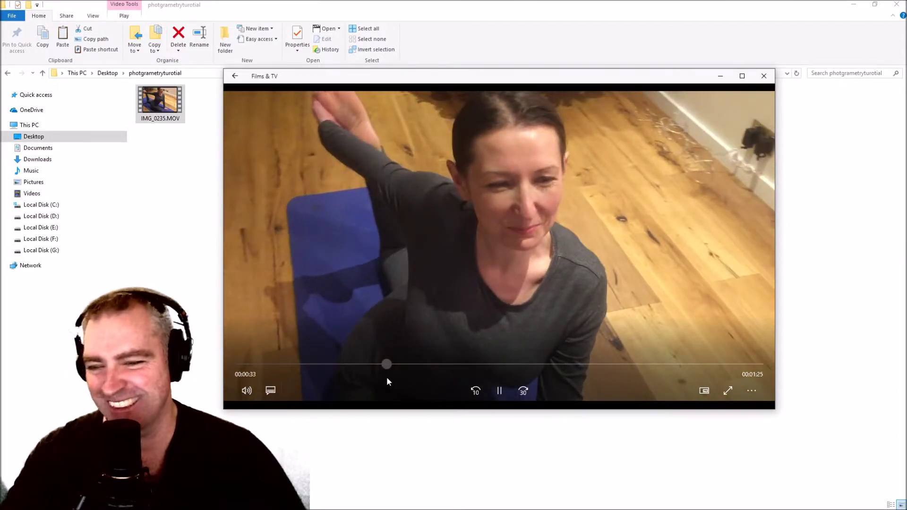
left_click_drag(386, 378, 381, 378)
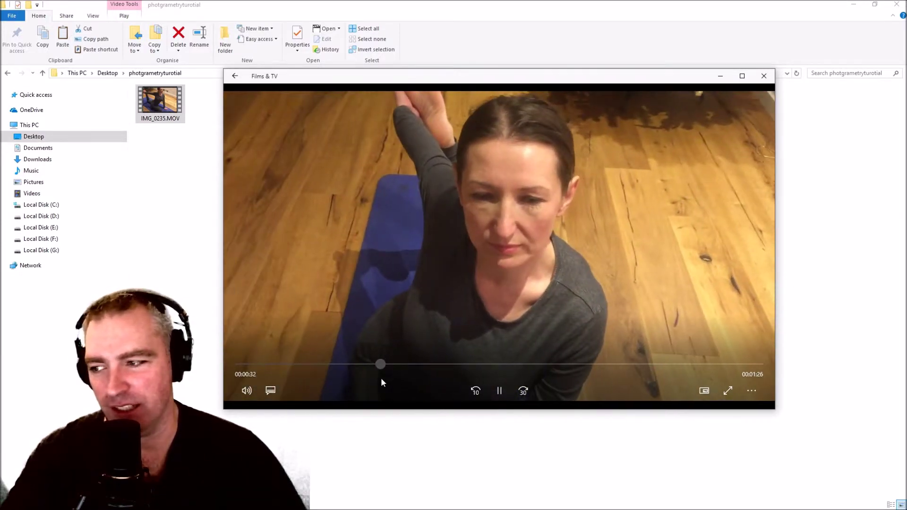
left_click_drag(381, 378, 387, 376)
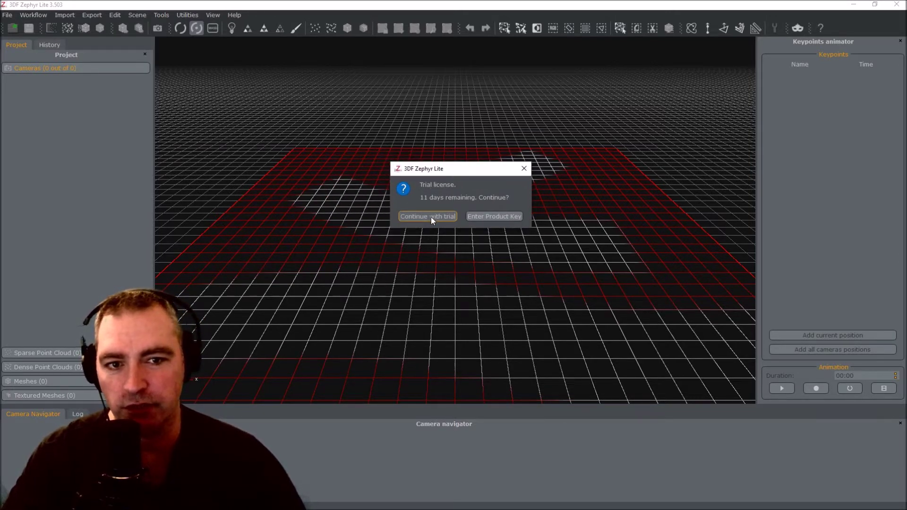
Continue with the trial licence, start a new project, and advance to the photo selection page.
left_click(429, 216)
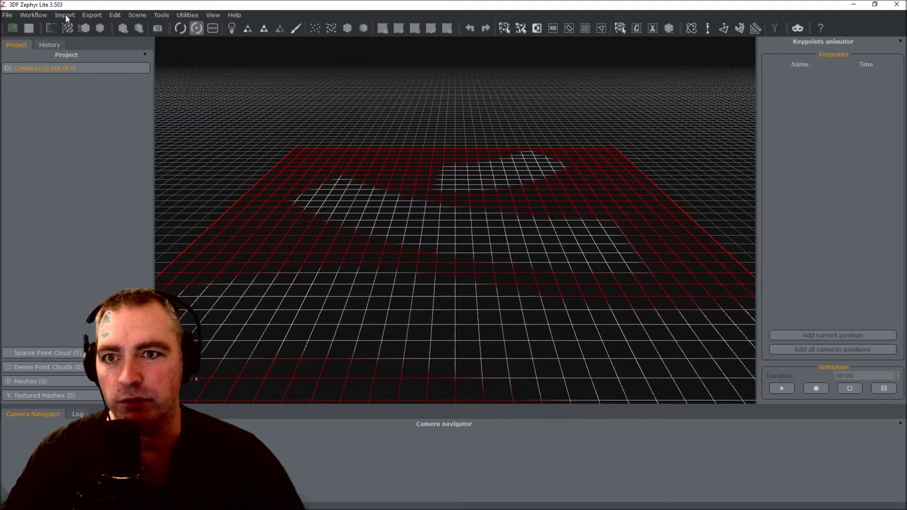
left_click(45, 28)
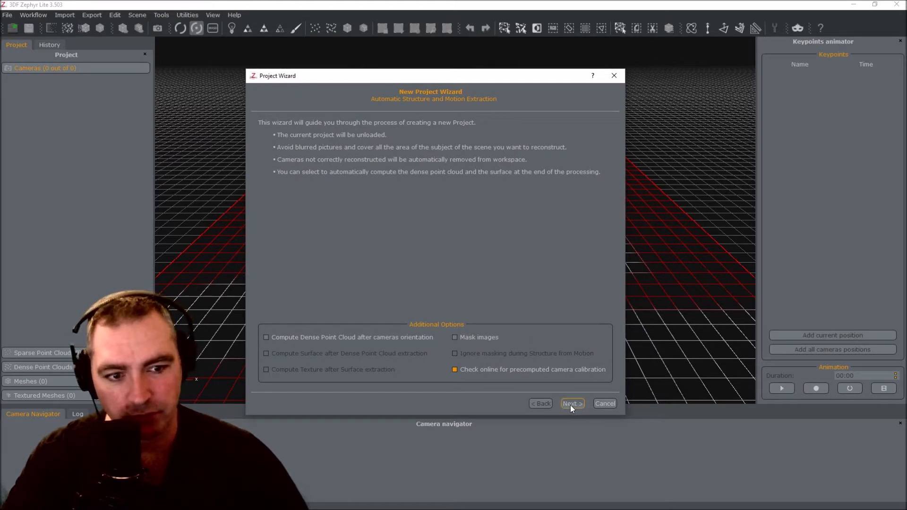
left_click(570, 403)
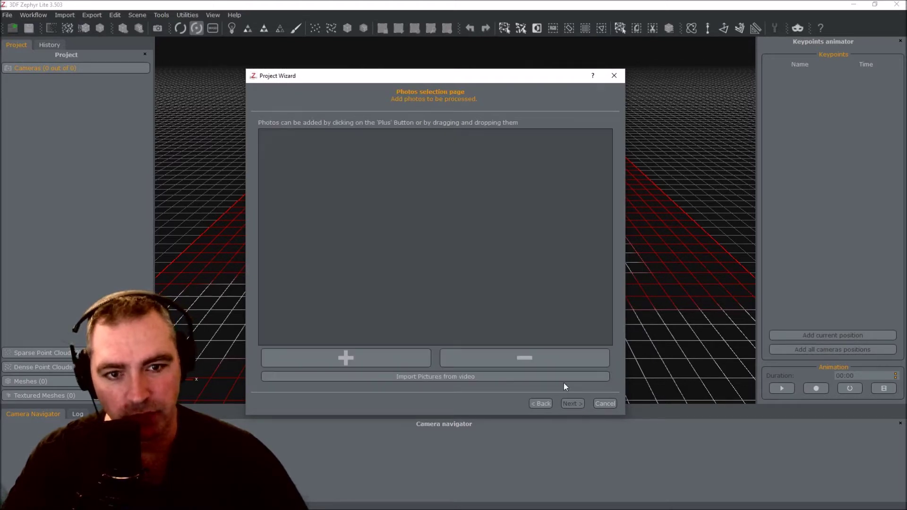
left_click(447, 376)
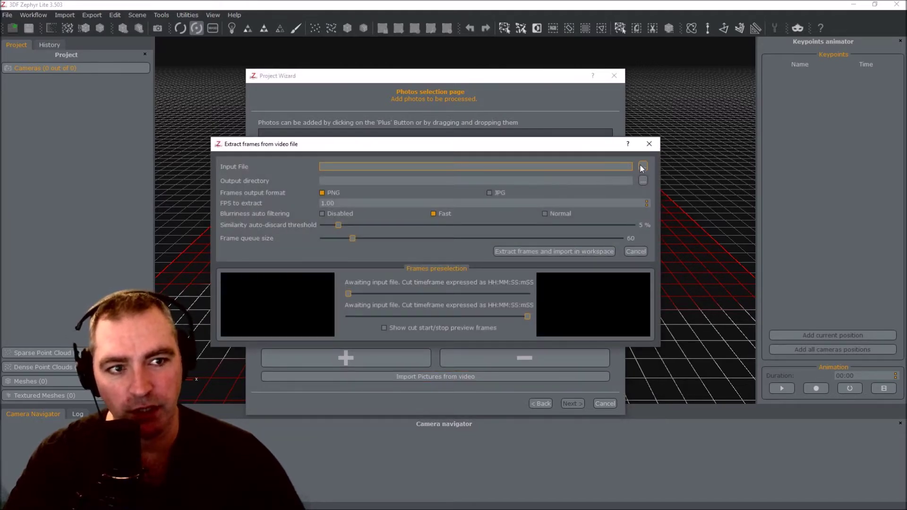
Extract frames from IMG_0235.MOV and import them into the workspace photo list.
left_click(642, 167)
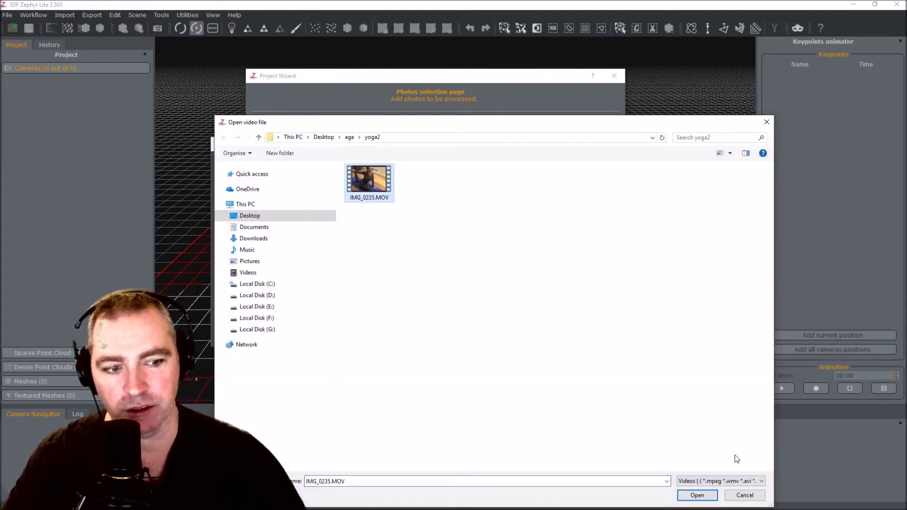
left_click(697, 496)
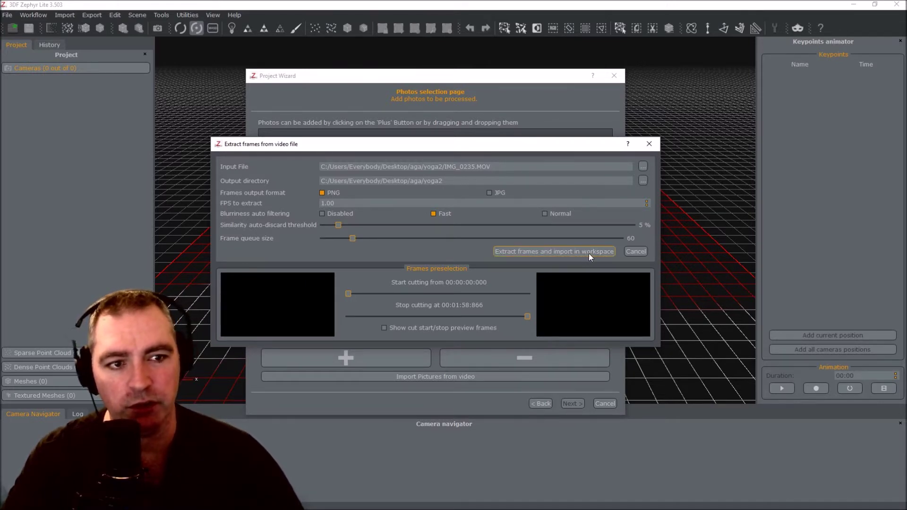
left_click(571, 252)
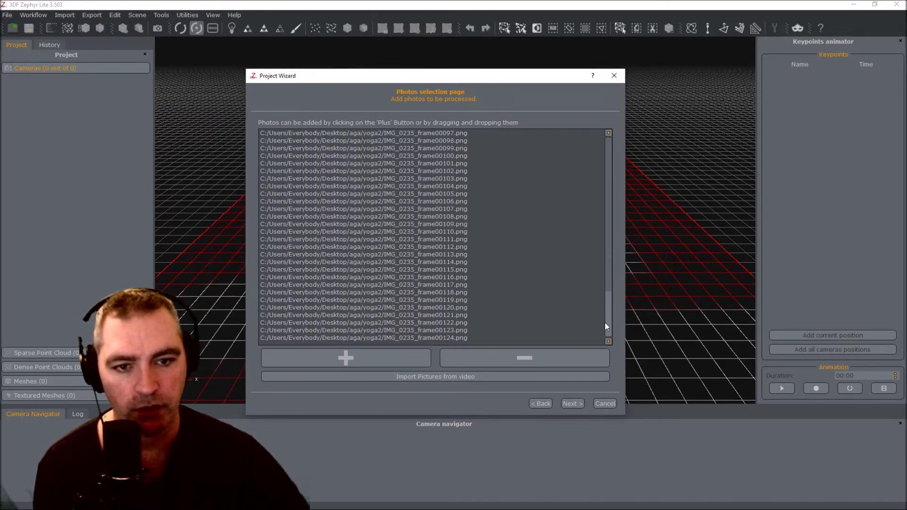
Choose Category Close Range and preset Default, then proceed to the Start Reconstruction page.
scroll(603, 321, "up", 3)
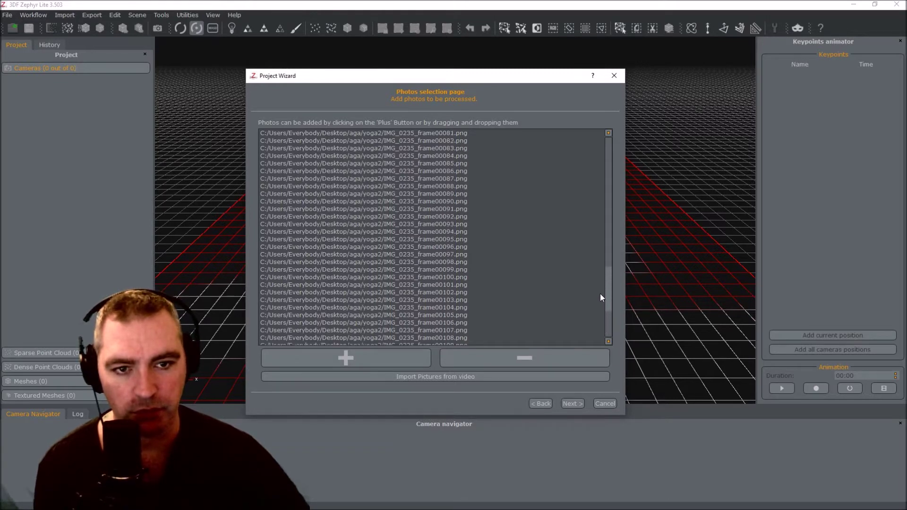
scroll(599, 286, "up", 20)
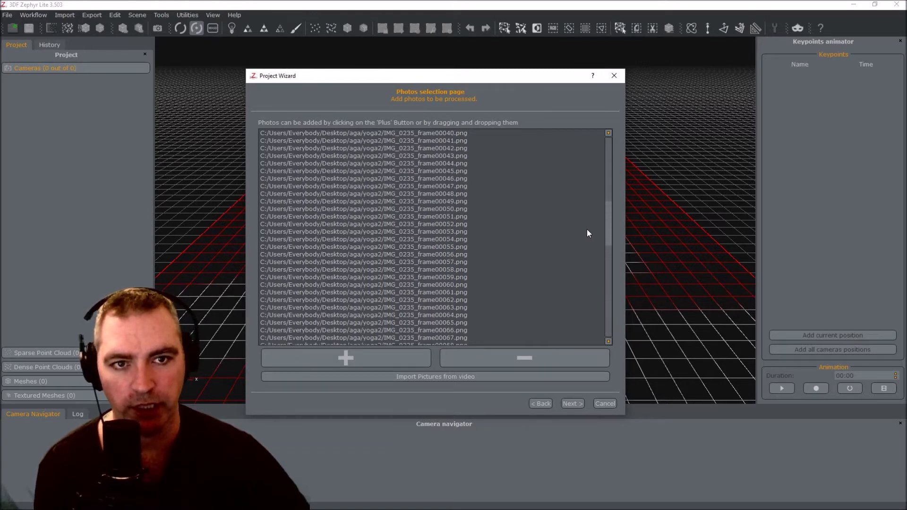
scroll(579, 152, "down", 20)
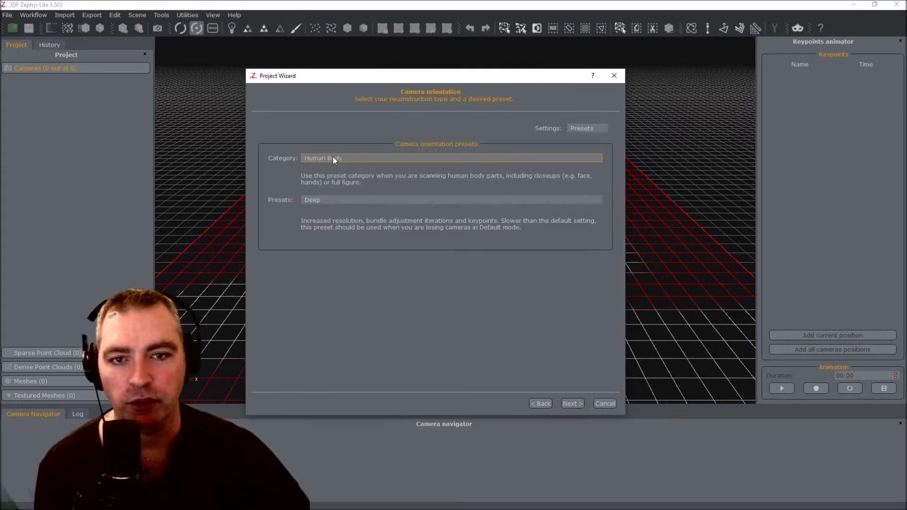
left_click(333, 158)
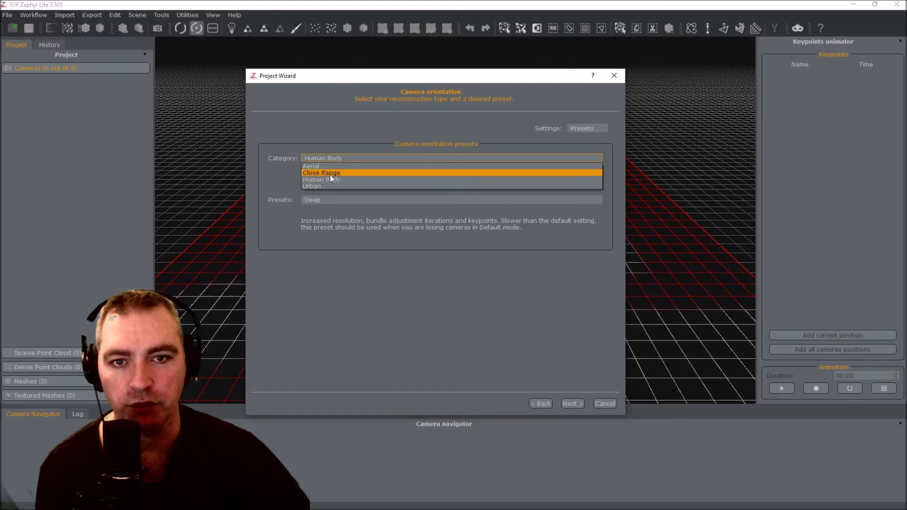
left_click(330, 174)
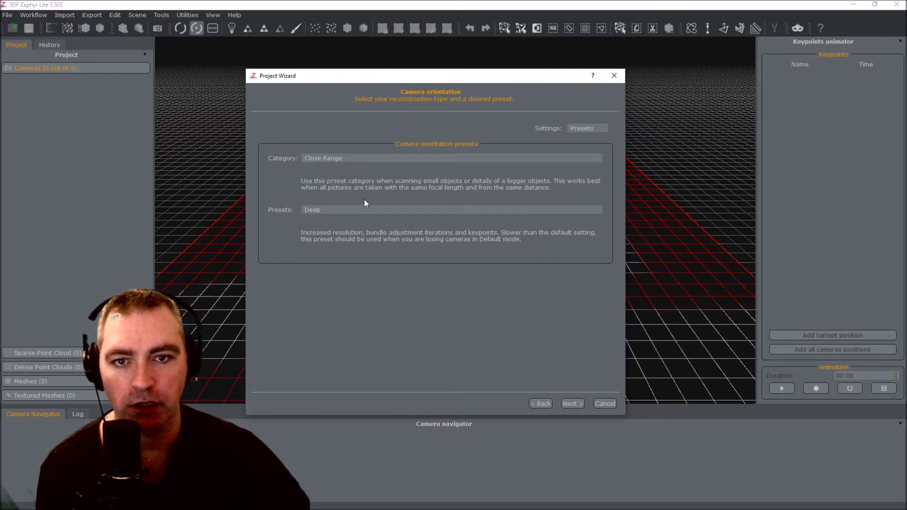
left_click(327, 209)
left_click(330, 225)
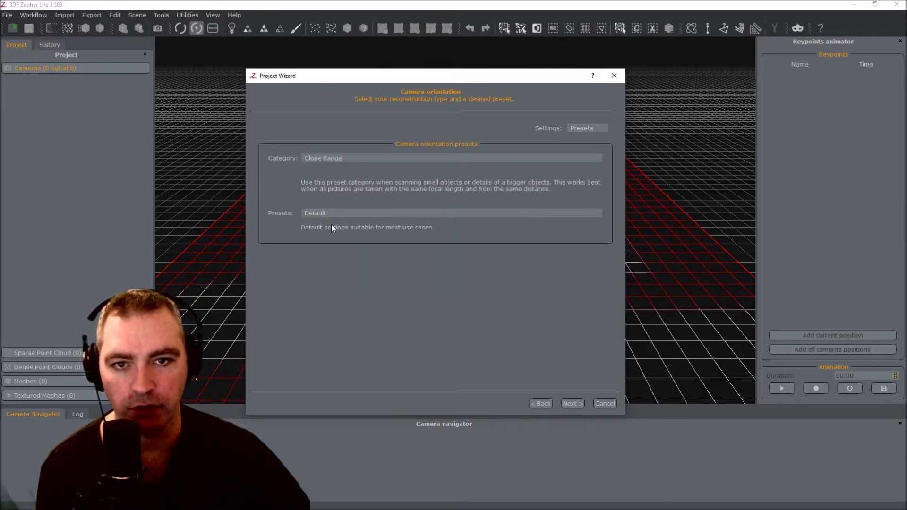
left_click(570, 404)
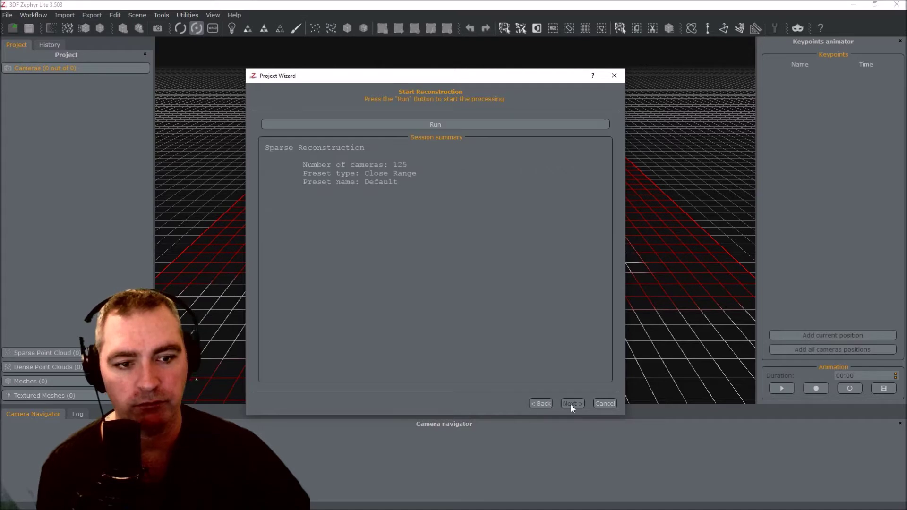
Run the sparse reconstruction on the 125 cameras.
left_click(435, 124)
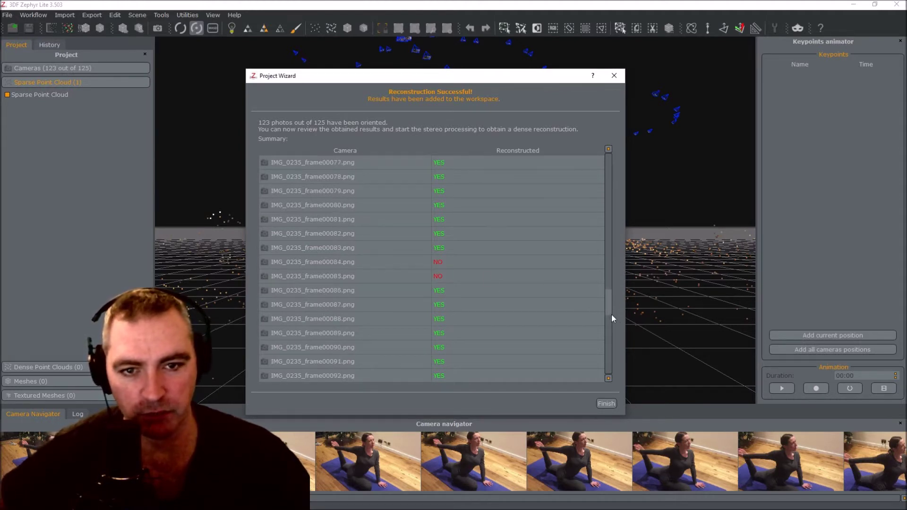
View the unoriented frames 00084 and 00085 and close the photo viewer.
left_click_drag(609, 359, 604, 318)
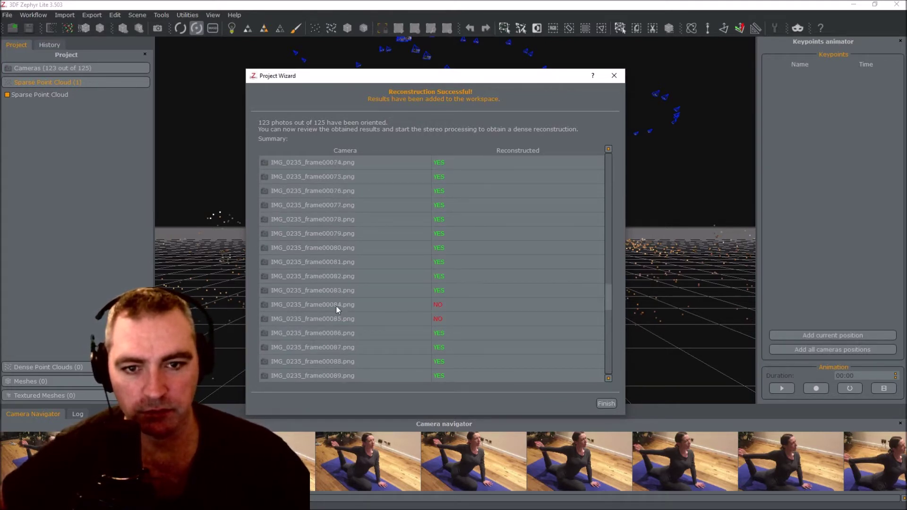
left_click(335, 305)
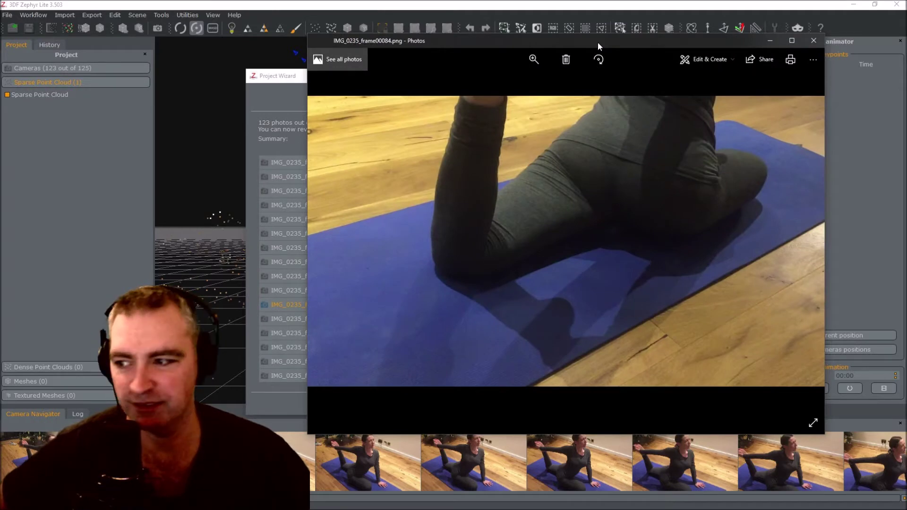
key("alt+F4")
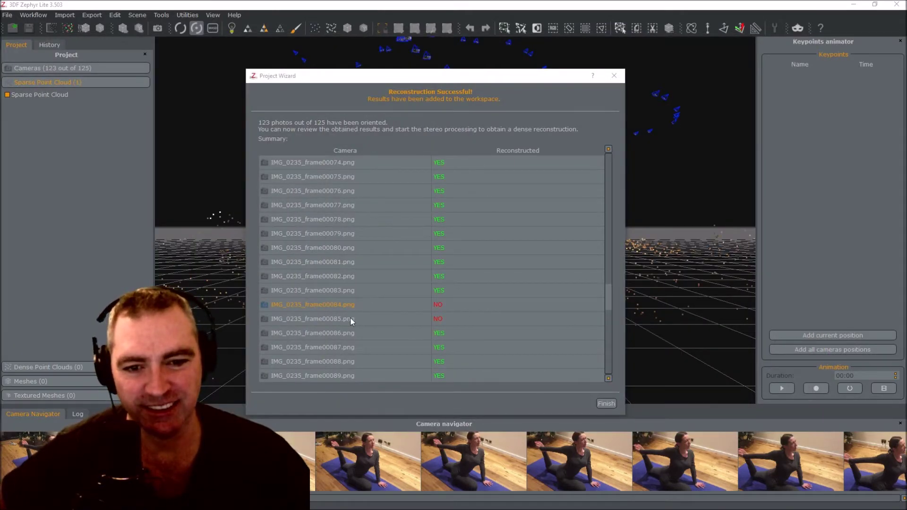
left_click(349, 319)
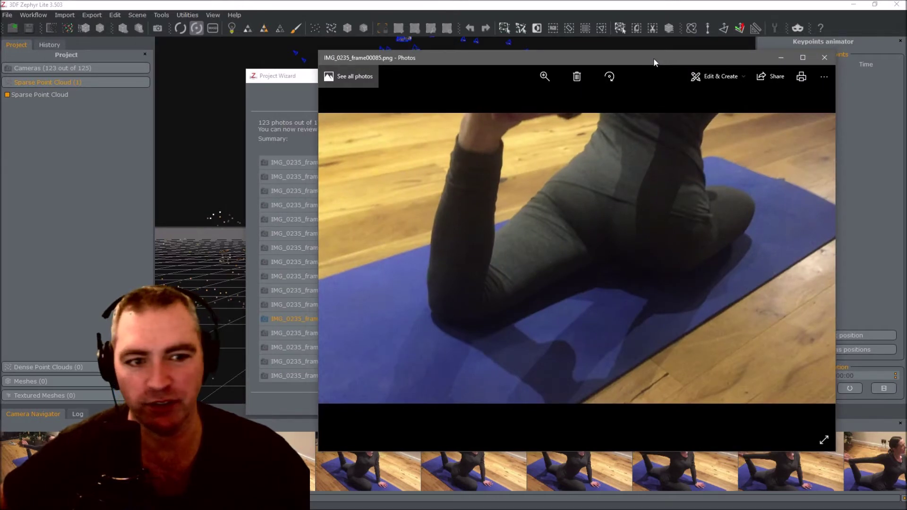
key("alt+F4")
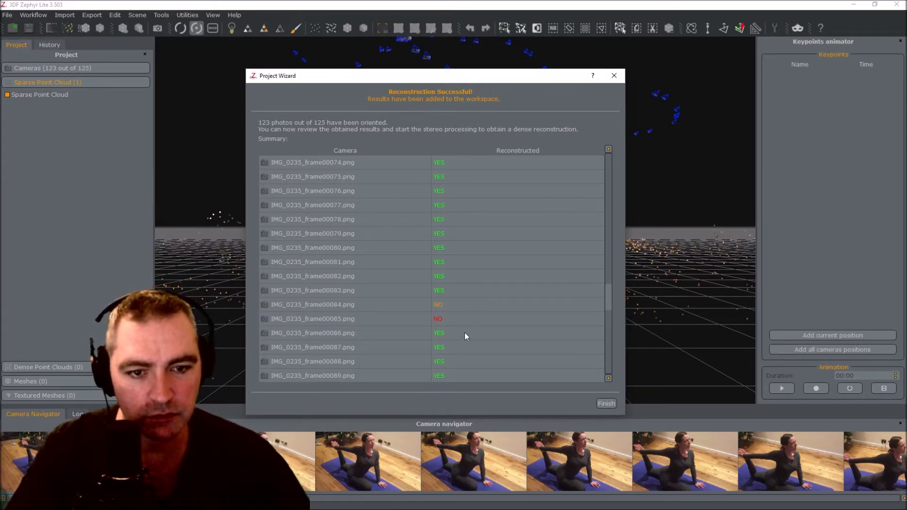
Finish the reconstruction summary and orbit down over the sparse point cloud.
scroll(457, 307, "down", 5)
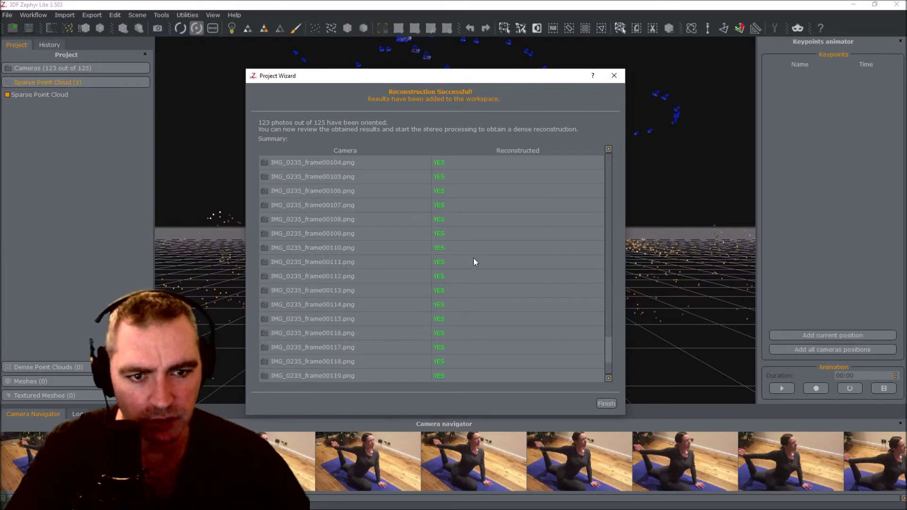
scroll(476, 262, "up", 11)
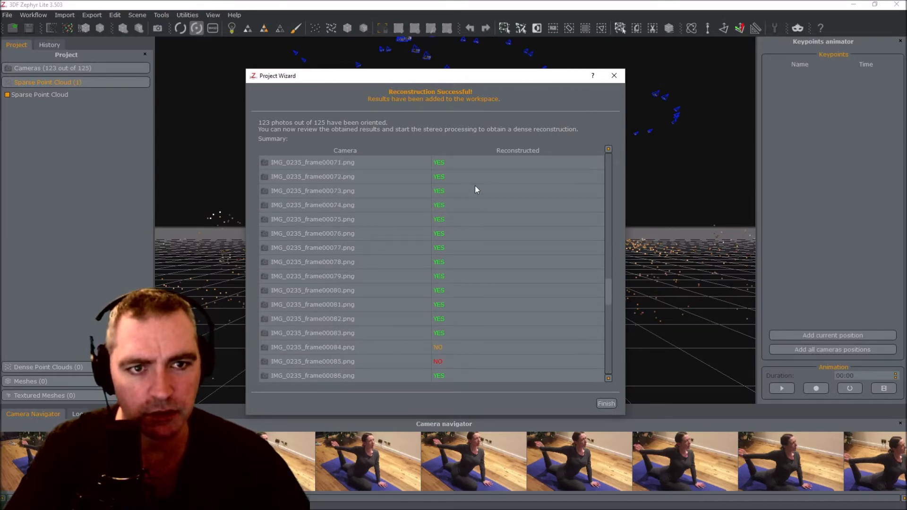
left_click(607, 403)
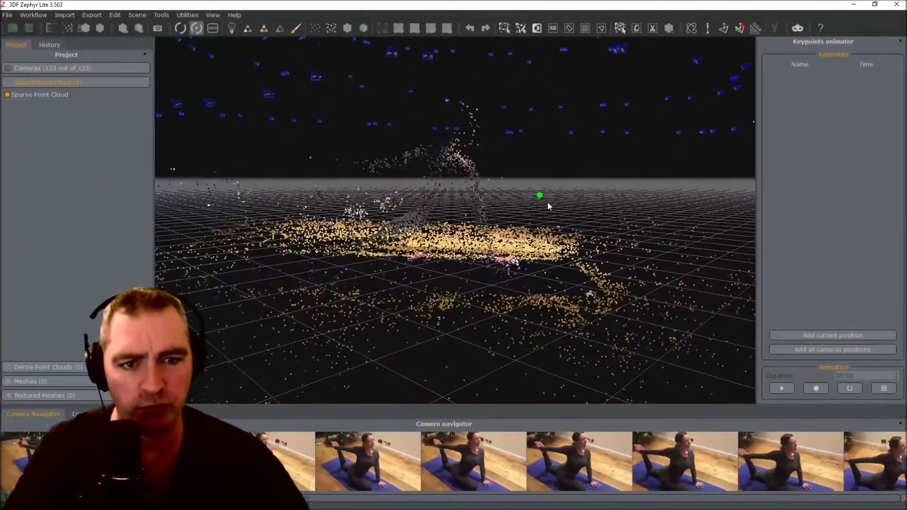
left_click_drag(459, 193, 607, 217)
scroll(542, 216, "up", 6)
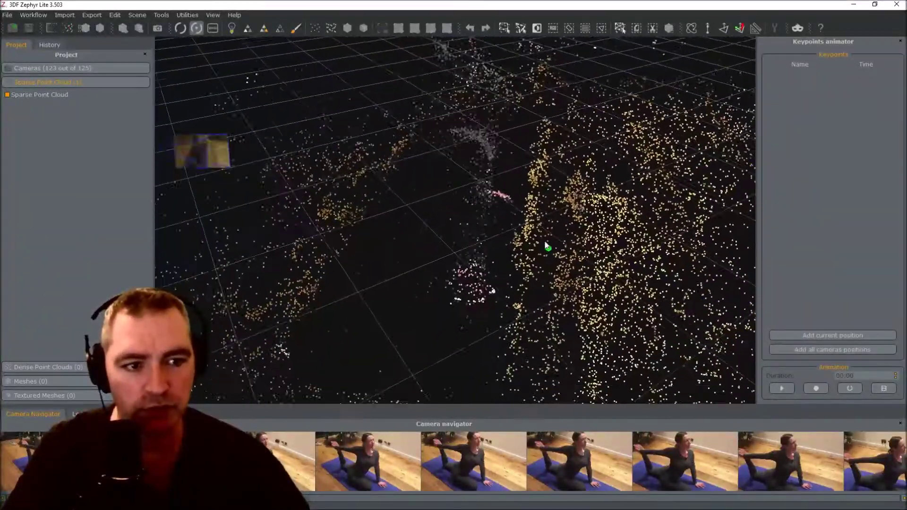
left_click_drag(515, 267, 466, 215)
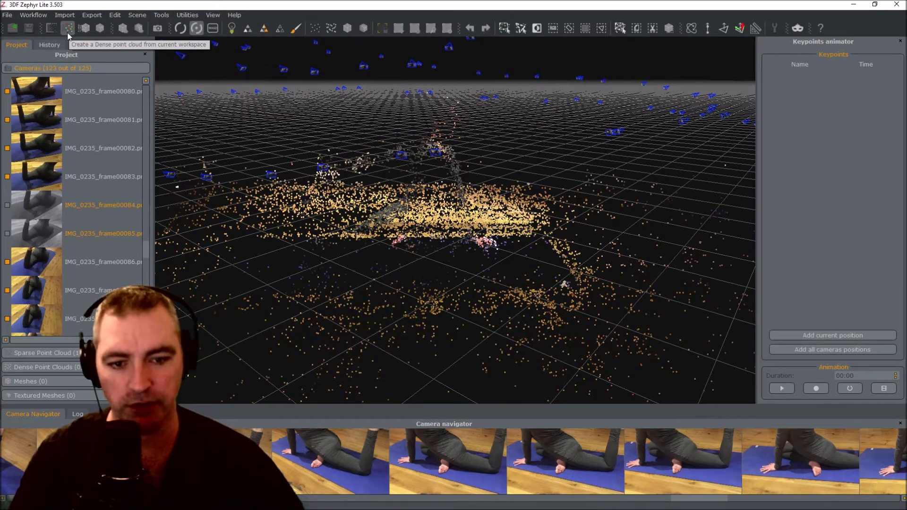
Build Dense point cloud 1 with Close Range Default settings and close the wizard.
left_click(66, 30)
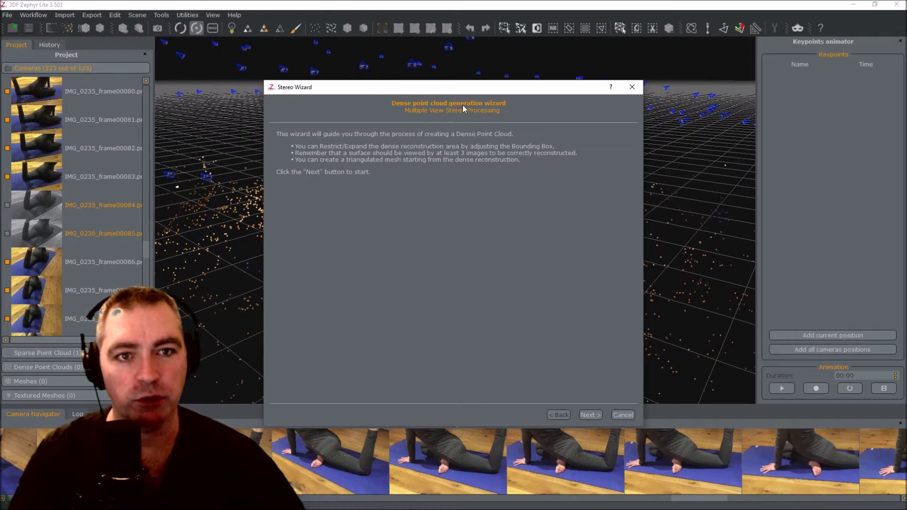
left_click(596, 418)
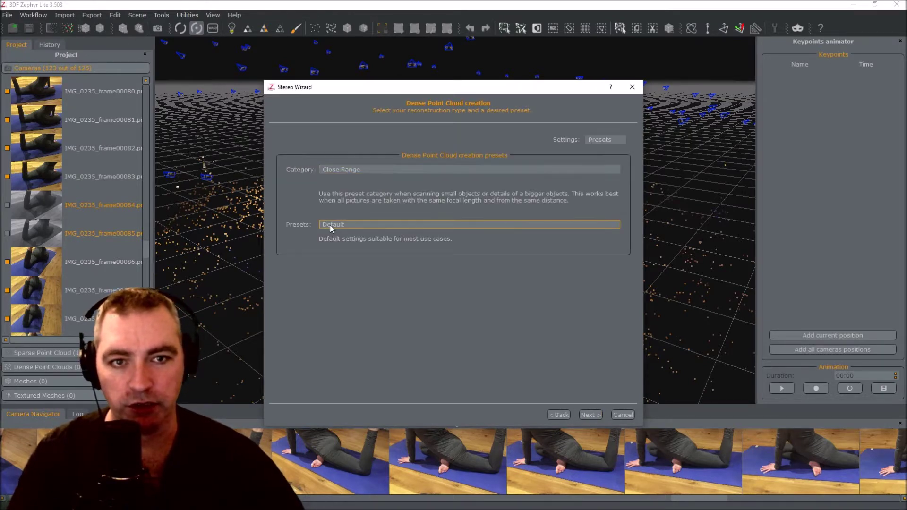
left_click(590, 417)
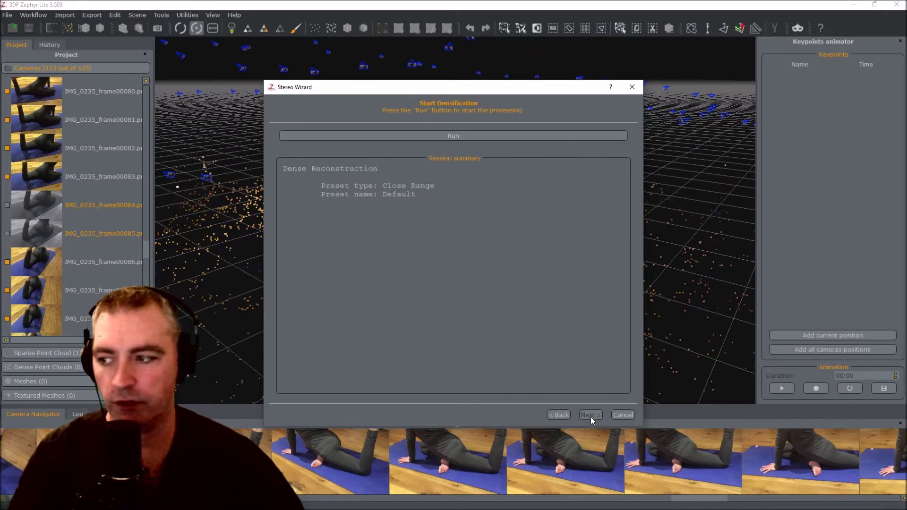
left_click(454, 136)
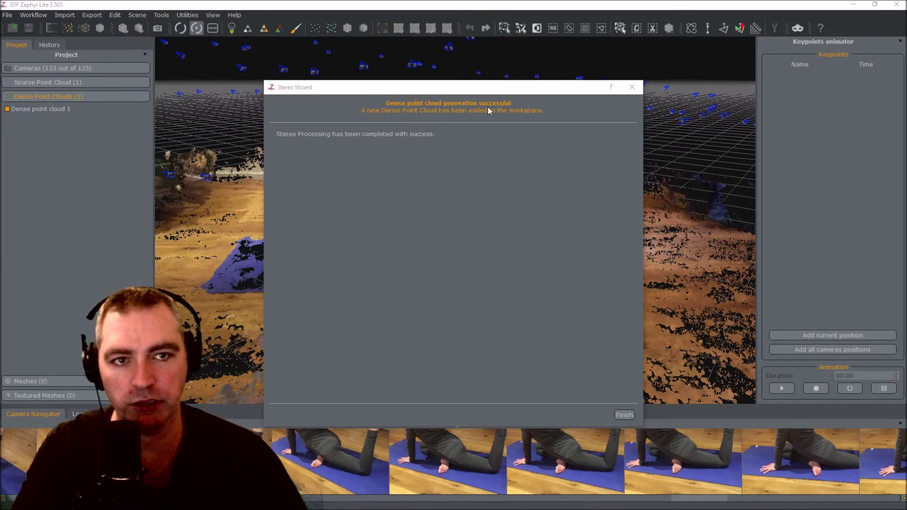
left_click(624, 415)
Orbit the dense point cloud from low frontal and high angles around the kneeling figure.
left_click_drag(387, 283, 519, 217)
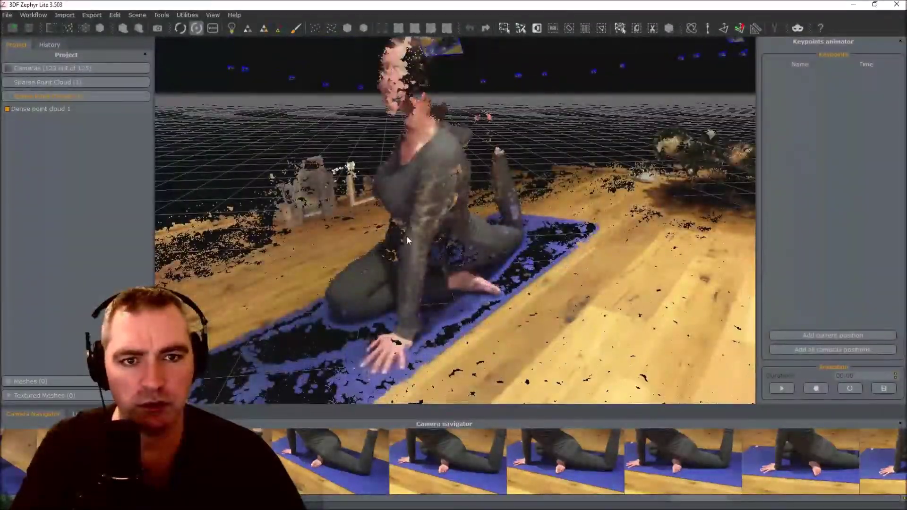
left_click_drag(414, 254, 436, 254)
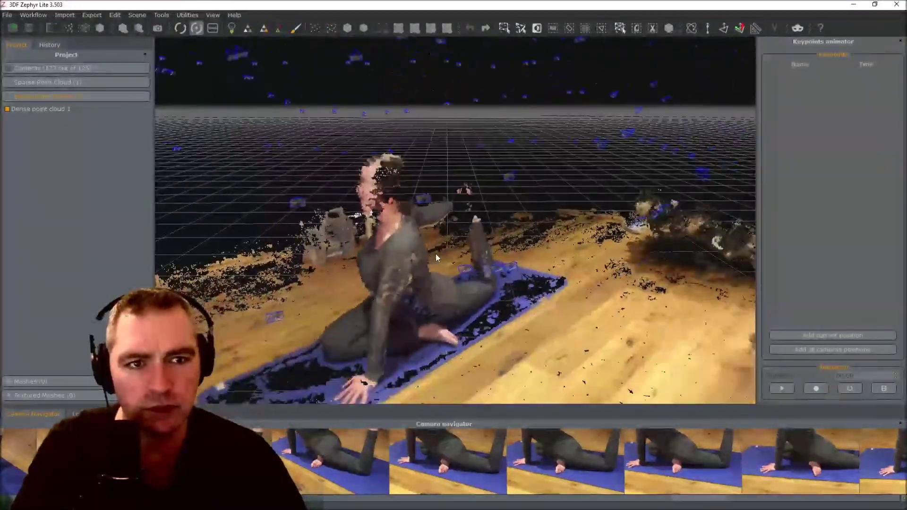
left_click_drag(558, 197, 440, 221)
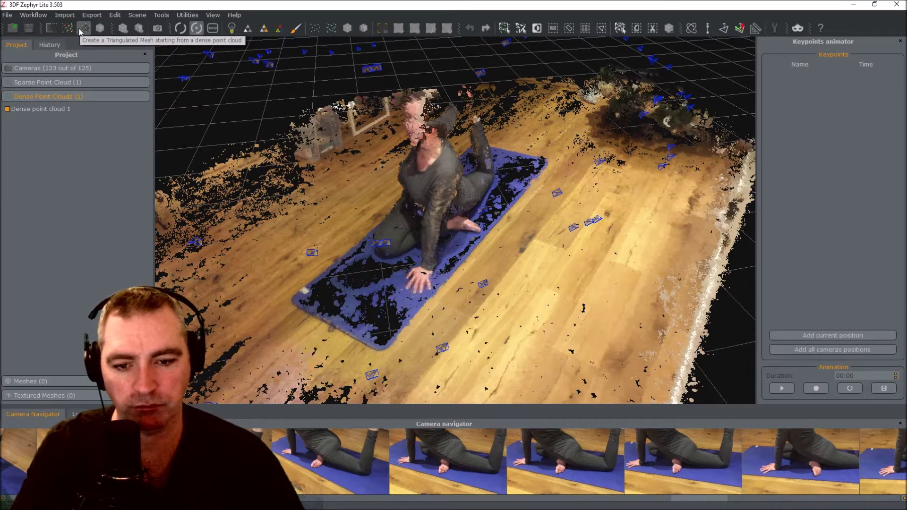
left_click(82, 29)
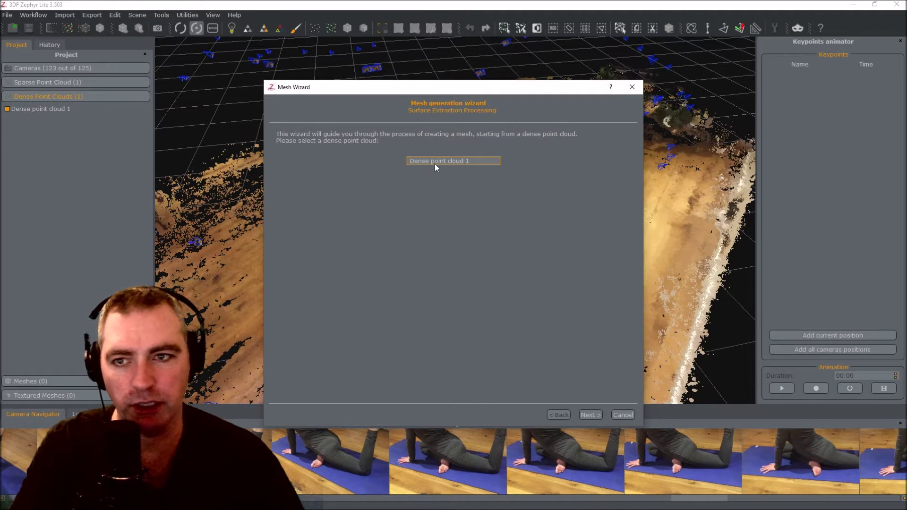
Create Mesh 1 from Dense point cloud 1 using the Close Range, Default - Sharp Features preset.
left_click(592, 415)
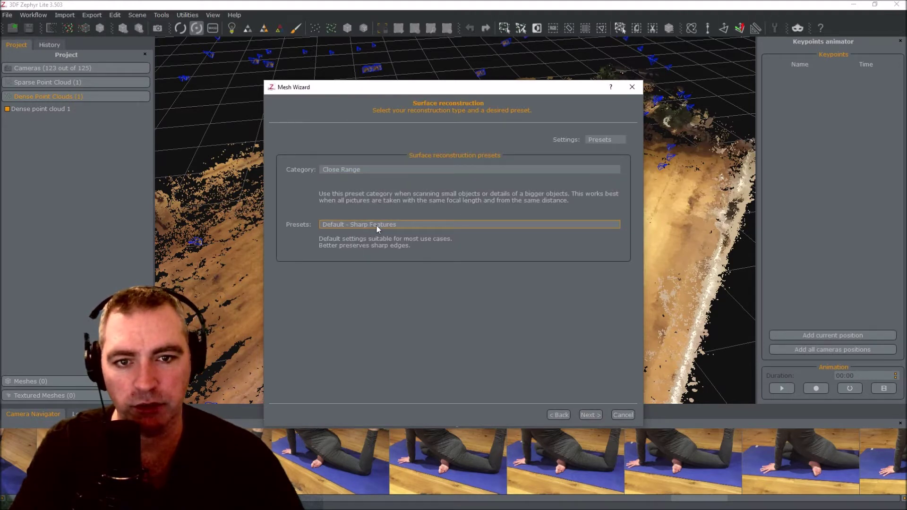
left_click(379, 225)
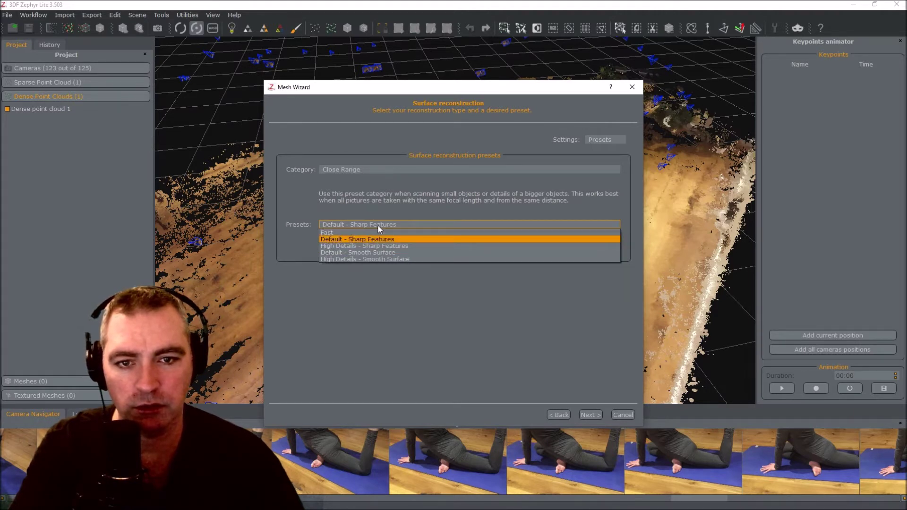
left_click(379, 229)
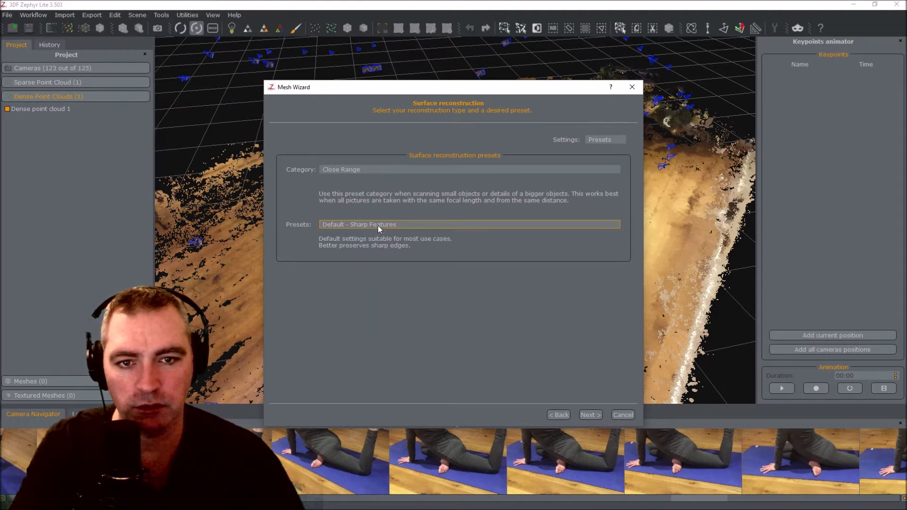
left_click(588, 415)
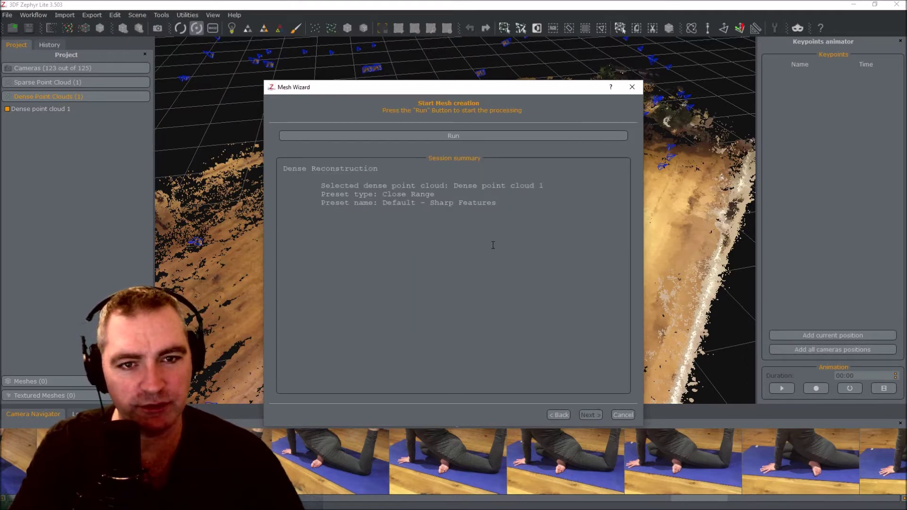
left_click(466, 135)
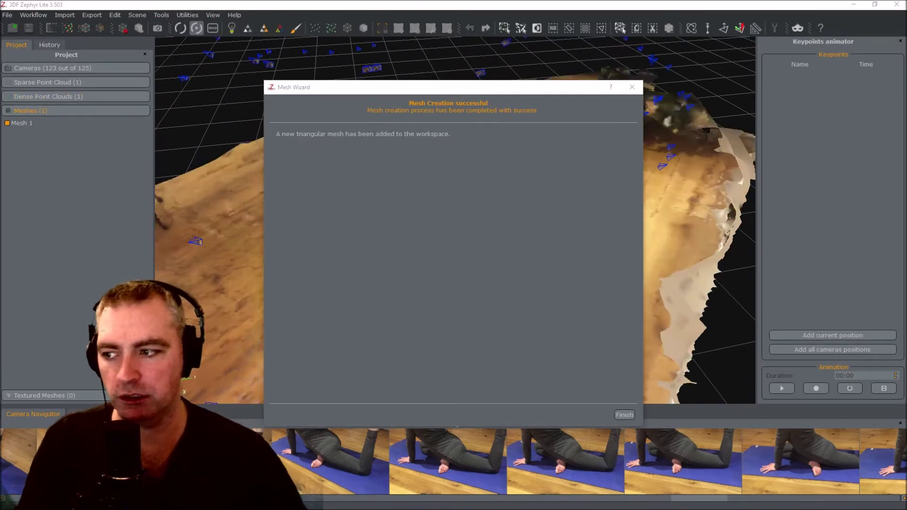
left_click(623, 414)
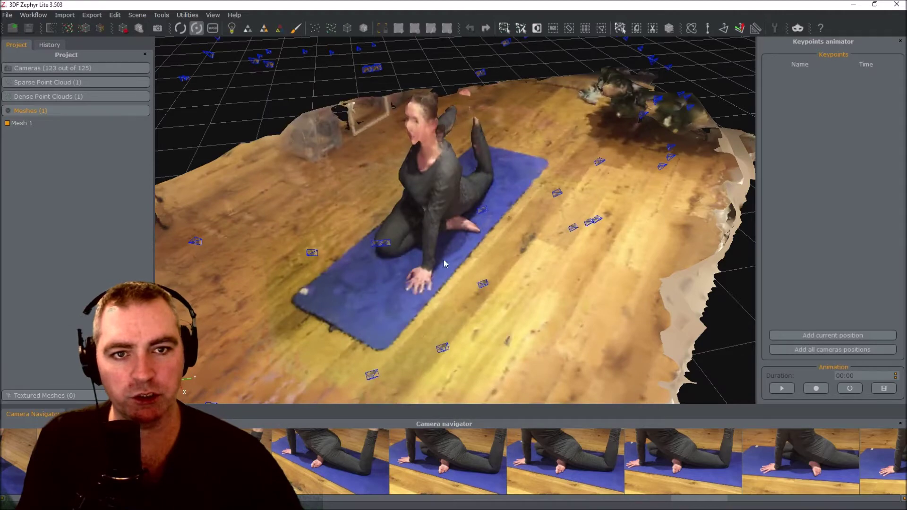
scroll(520, 208, "up", 3)
left_click_drag(520, 208, 473, 275)
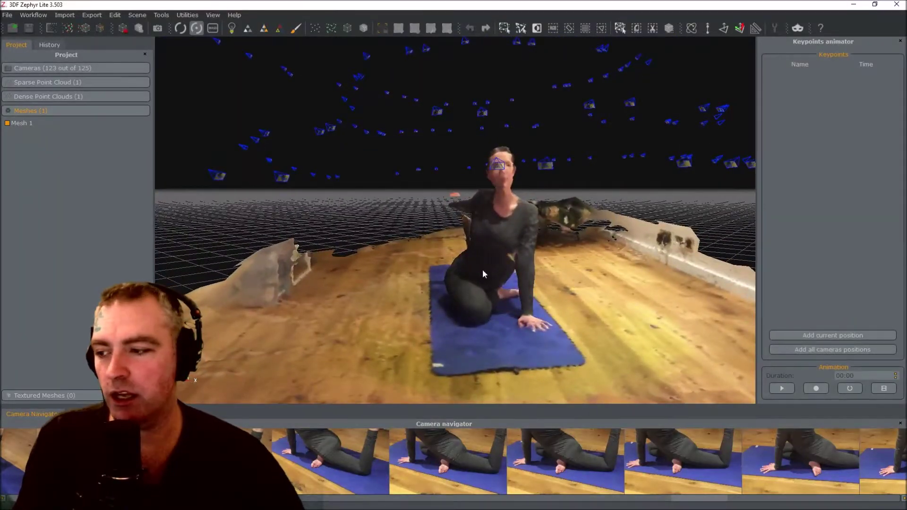
scroll(523, 243, "up", 8)
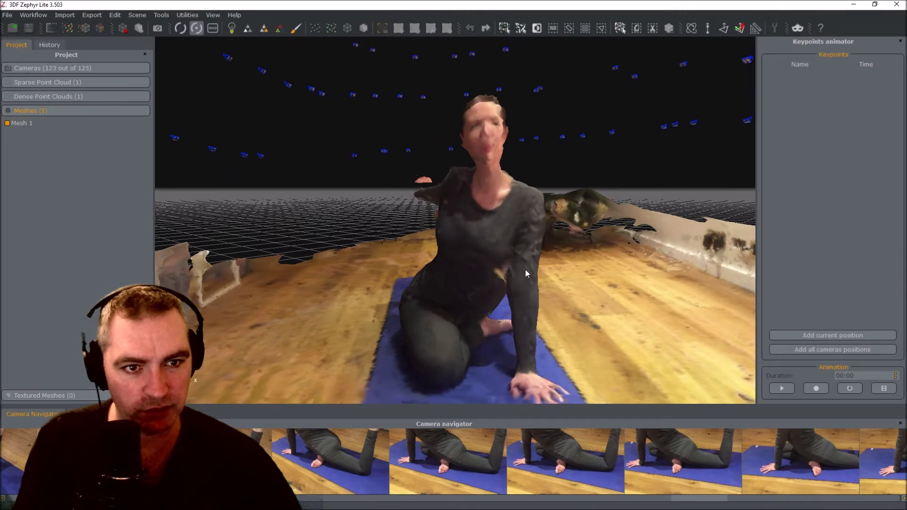
mouse_move(522, 288)
left_mouse_down()
mouse_move(463, 267)
mouse_move(486, 254)
mouse_move(524, 281)
left_mouse_up()
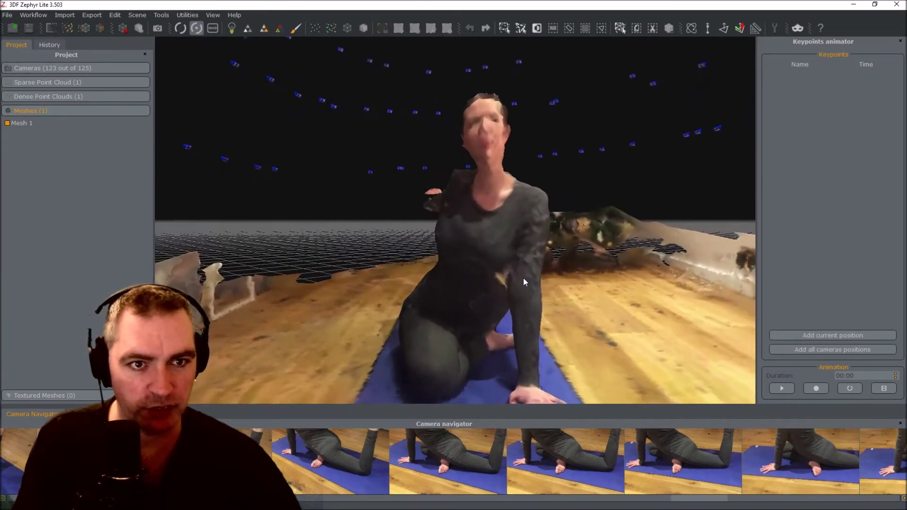
left_click(100, 28)
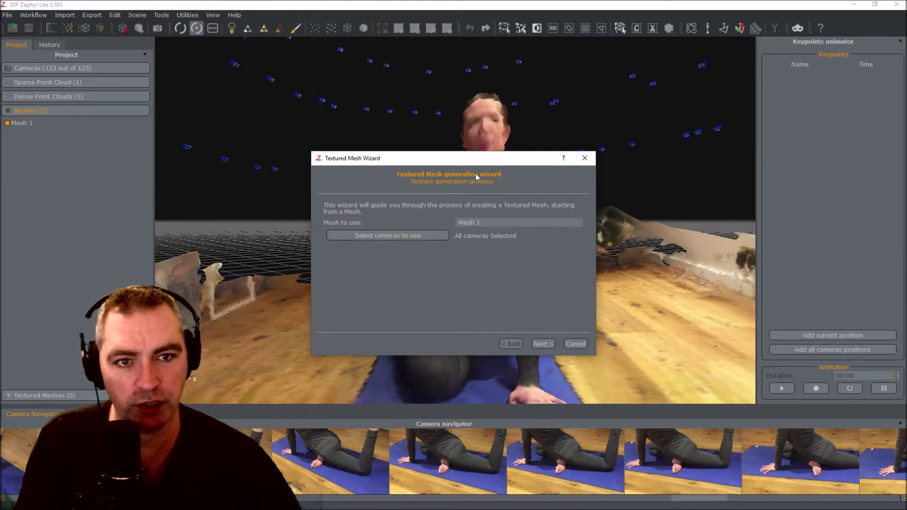
Build Textured mesh 1 from Mesh 1 and all cameras at 8192 texture size and 50% resolution.
left_click(542, 344)
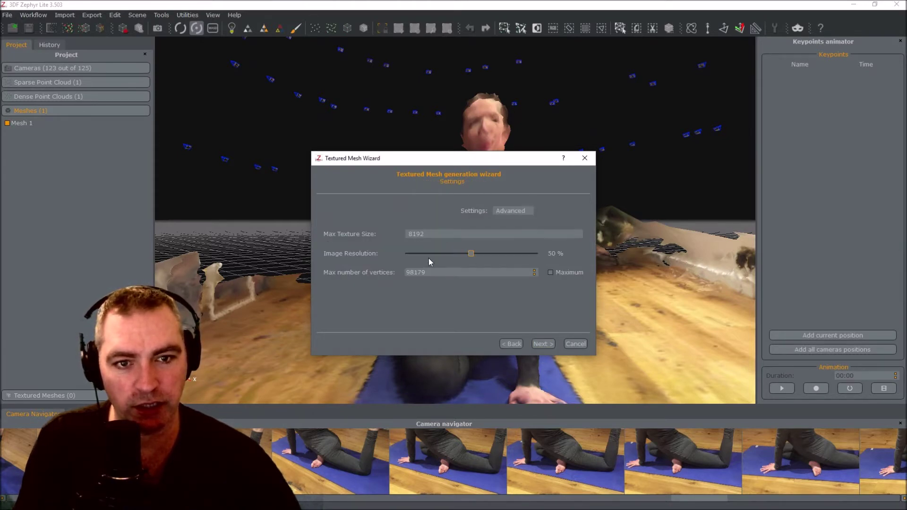
left_click(542, 344)
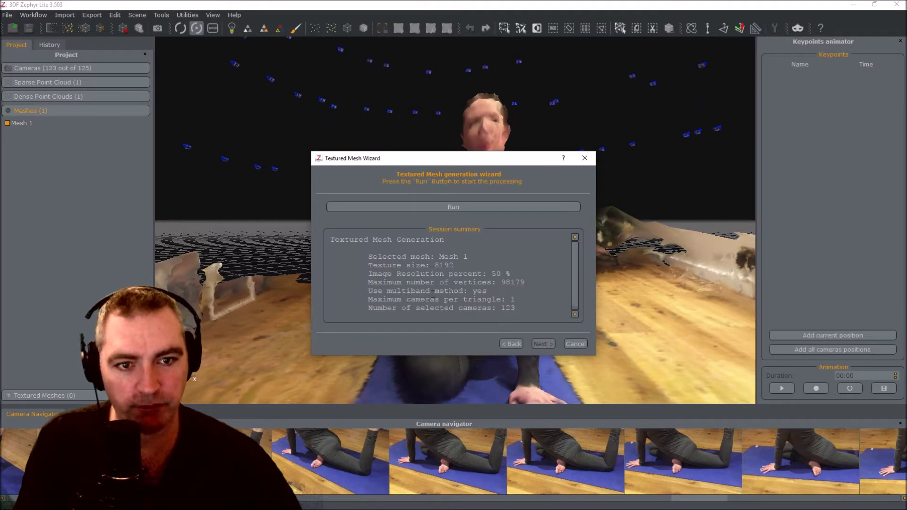
left_click(451, 208)
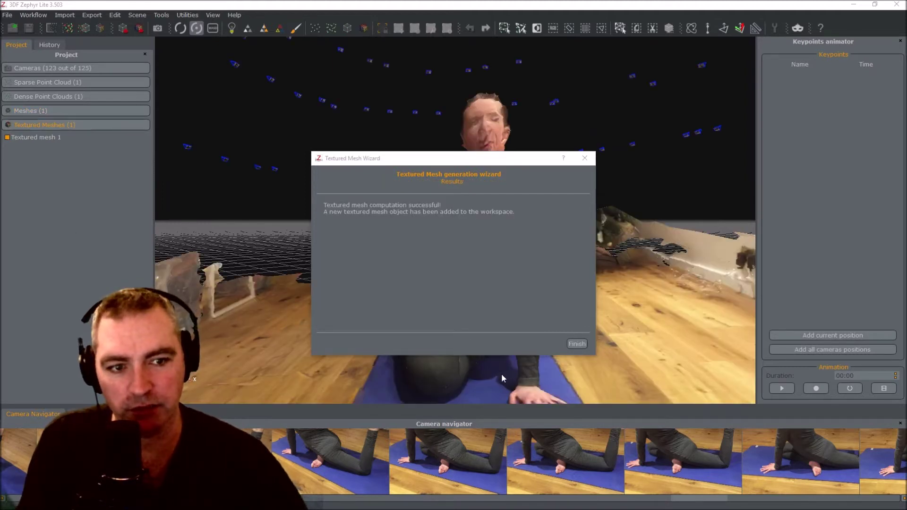
left_click(576, 344)
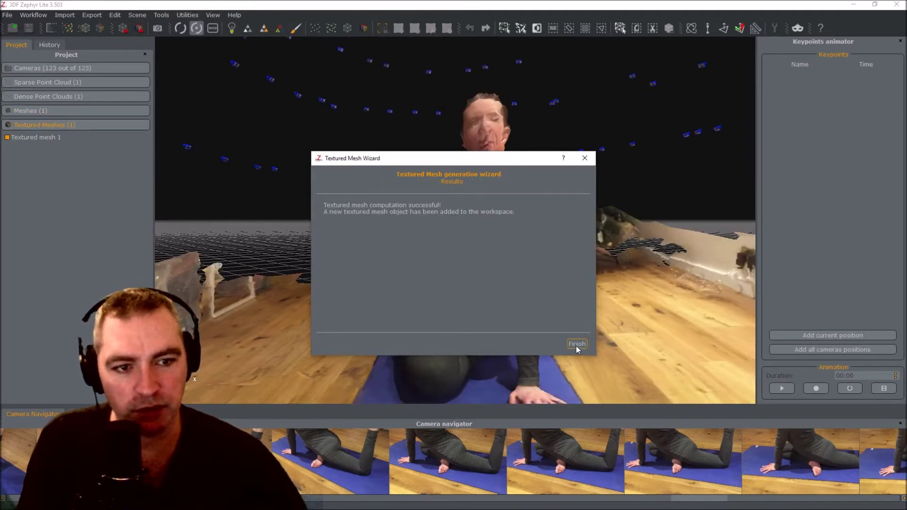
scroll(519, 191, "up", 3)
Zoom and orbit around Textured mesh 1, ending on a top-down view of the mat.
left_click_drag(545, 149, 408, 240)
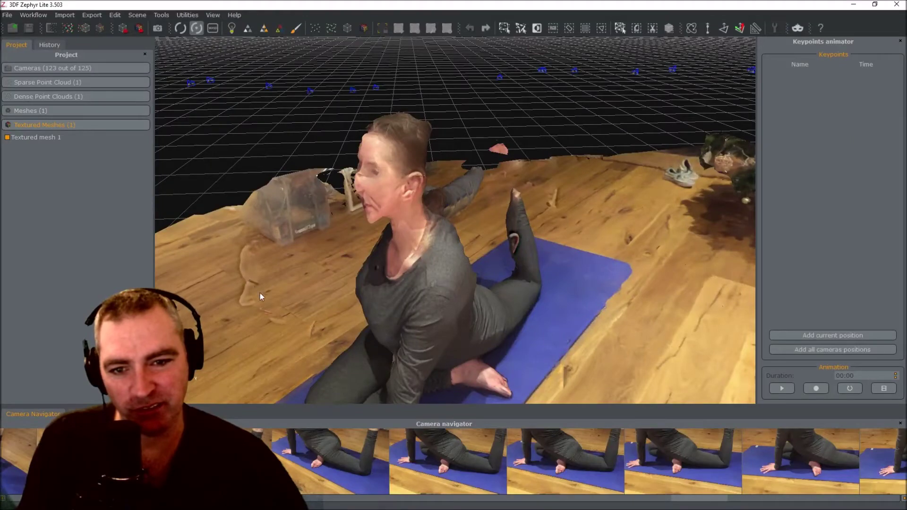
left_click_drag(242, 272, 431, 220)
scroll(379, 231, "down", 10)
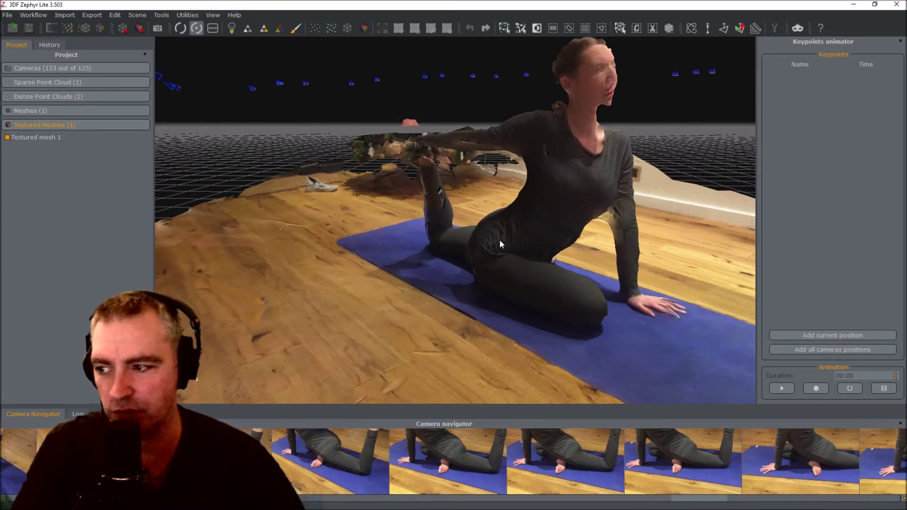
scroll(499, 239, "down", 3)
scroll(593, 220, "up", 2)
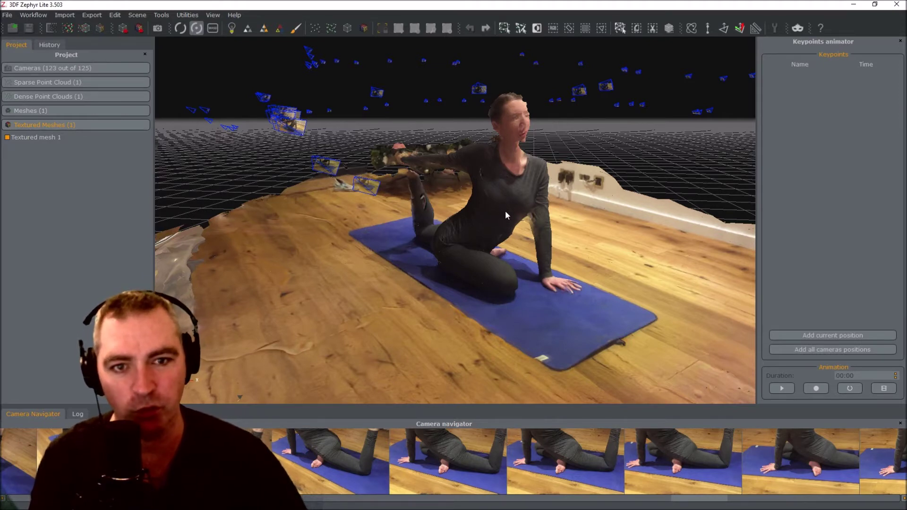
left_click_drag(507, 219, 581, 341)
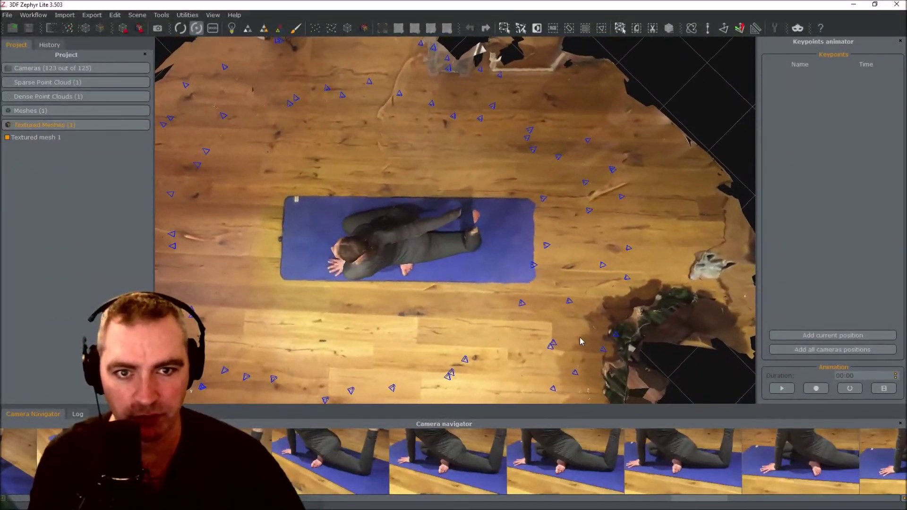
Outline and delete the wooden floor above the mat with polygon selection.
left_click(521, 27)
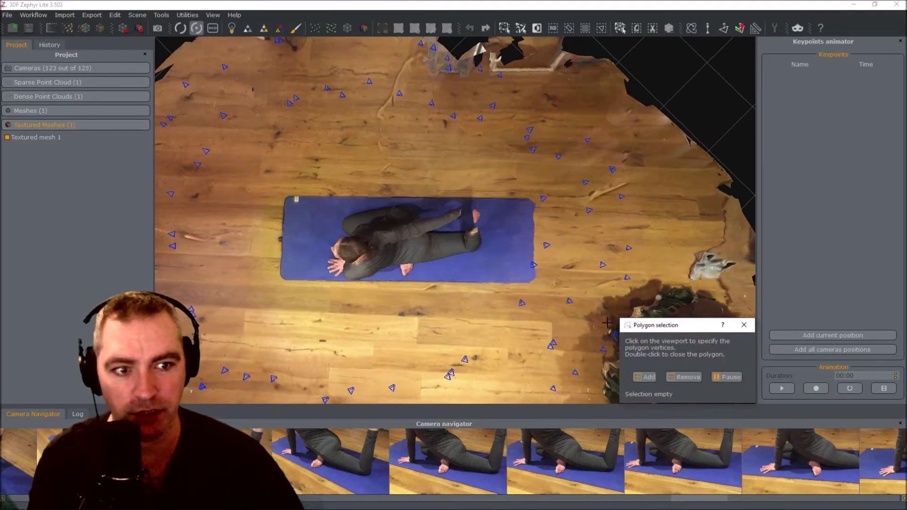
left_click(194, 86)
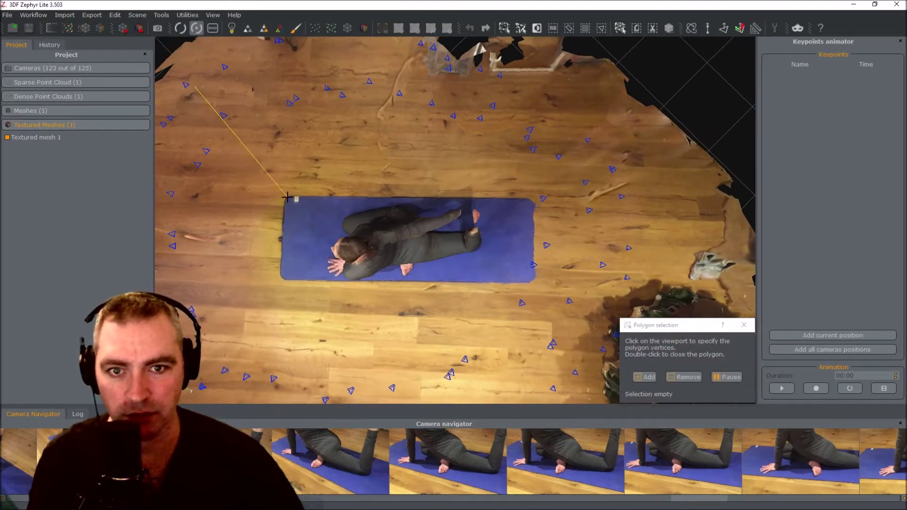
left_click(285, 196)
left_click(532, 198)
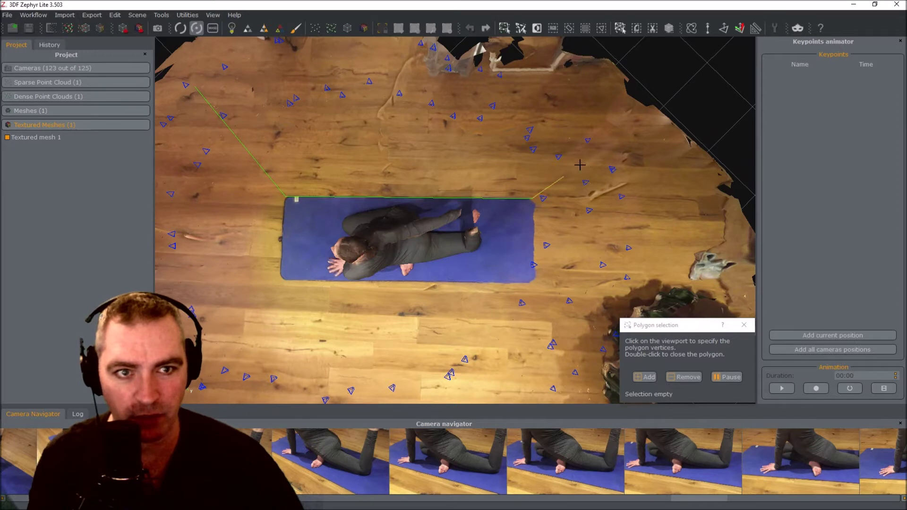
left_click(201, 86)
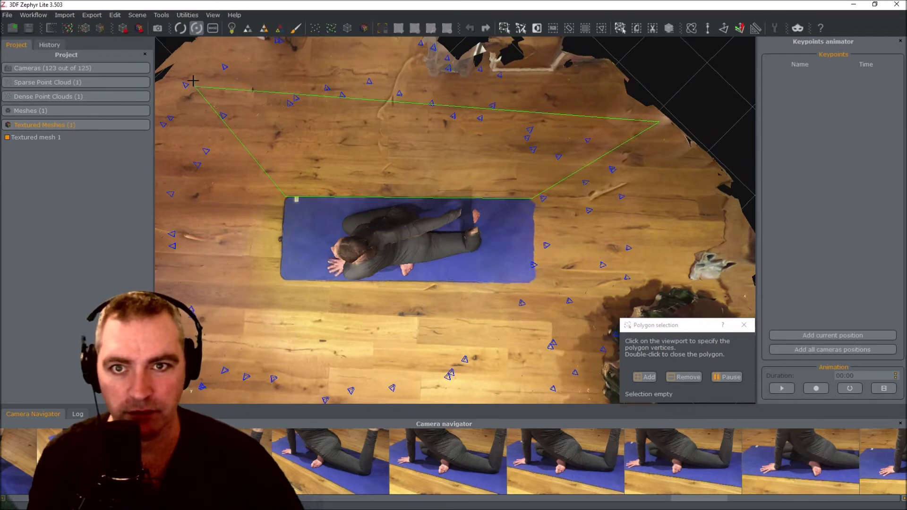
double_click(193, 81)
key("Delete")
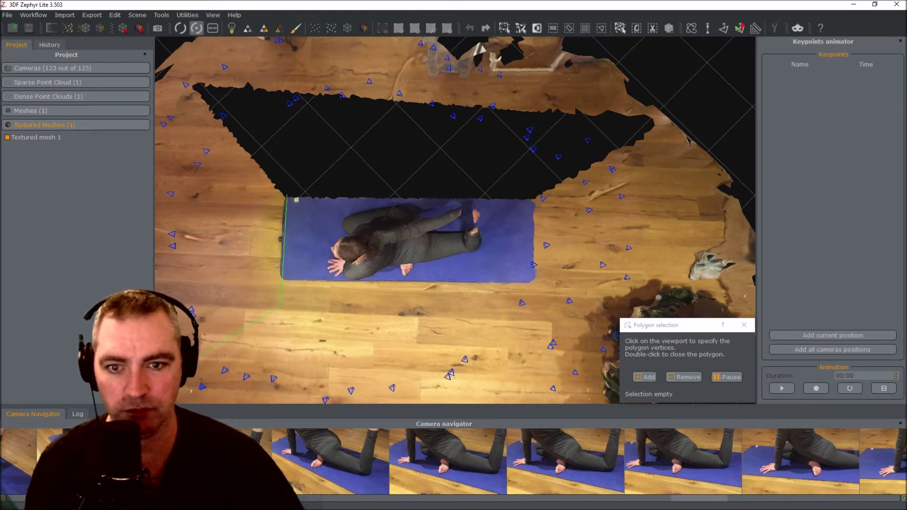
Delete the floor regions to the left and right of the mat.
left_click(183, 399)
left_click(194, 89)
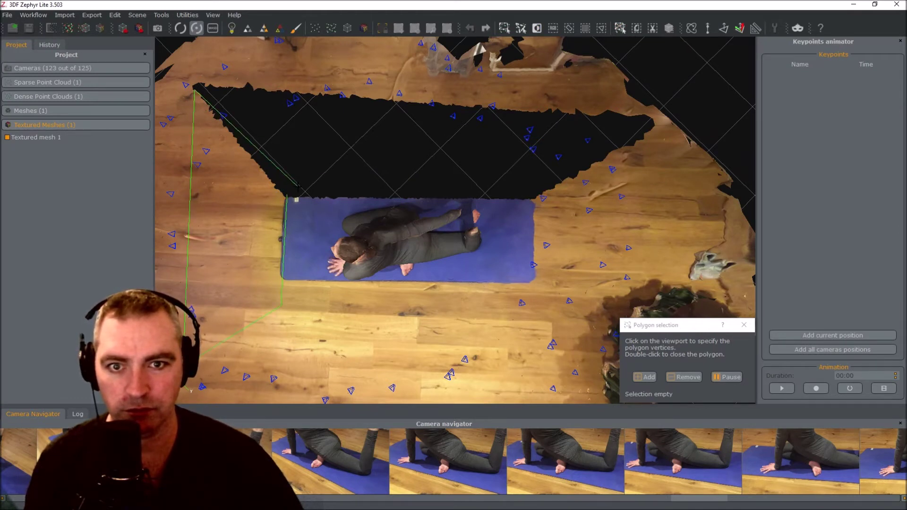
double_click(317, 159)
key("Delete")
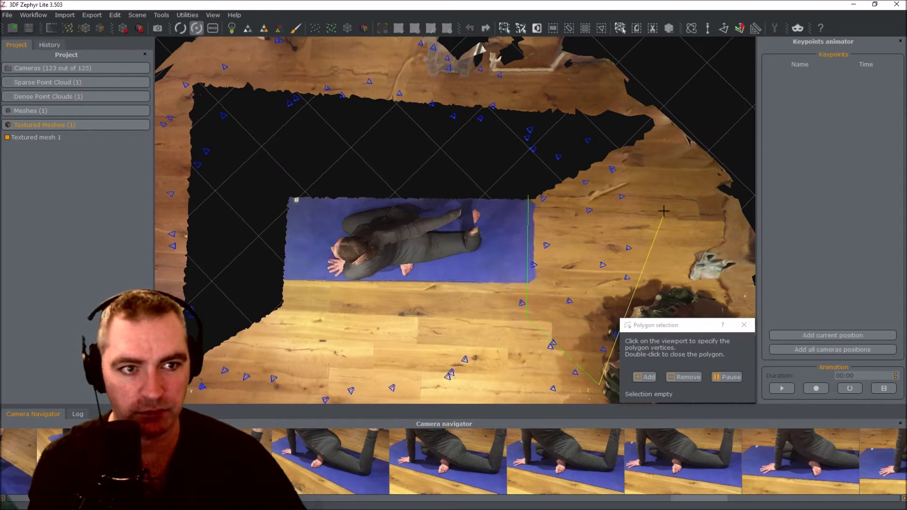
double_click(666, 194)
key("Delete")
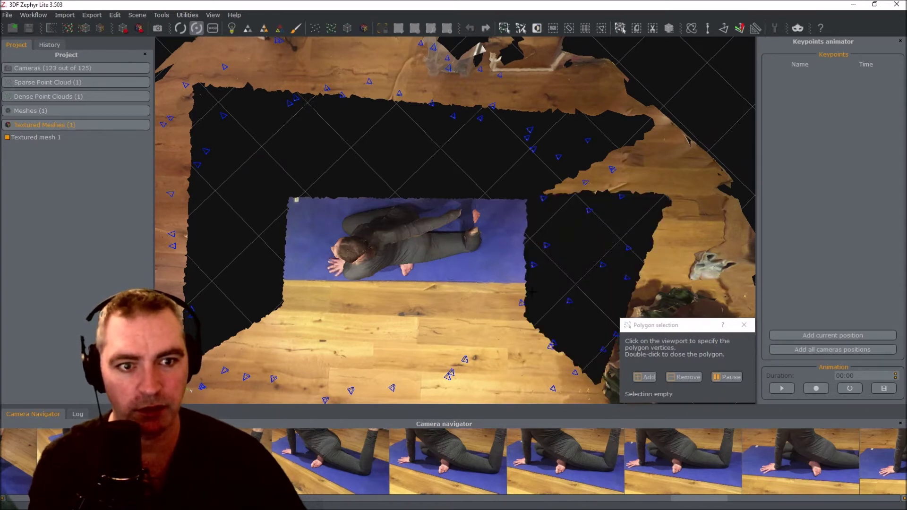
Reposition the view and delete the floor strip below the mat.
left_click(534, 283)
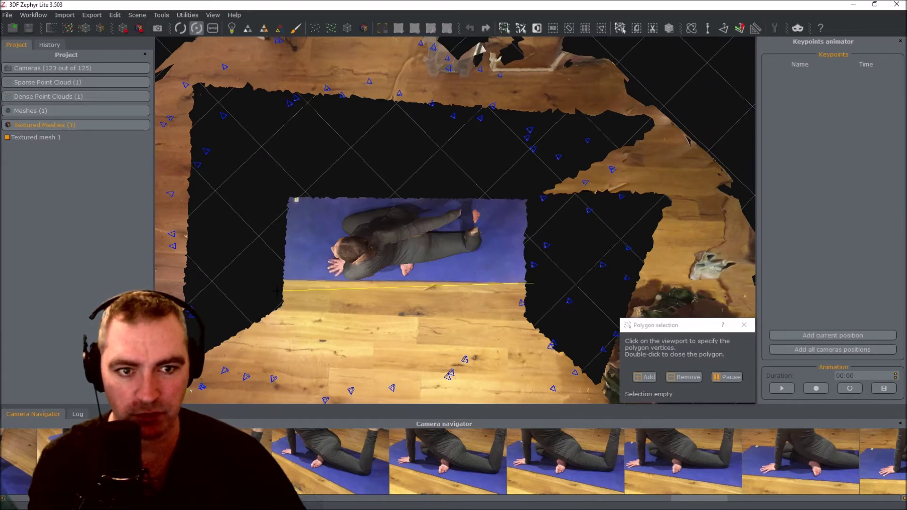
middle_click_drag(320, 314, 387, 265)
scroll(431, 240, "up", 2)
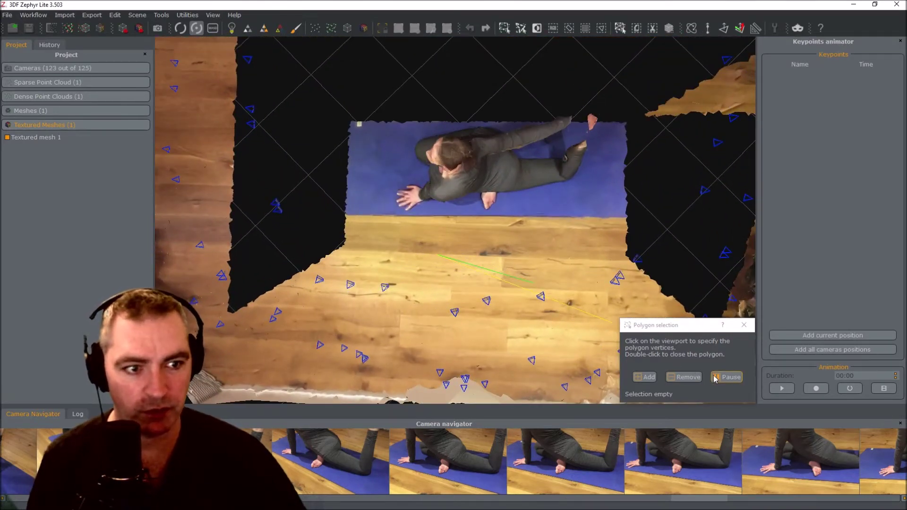
key("space")
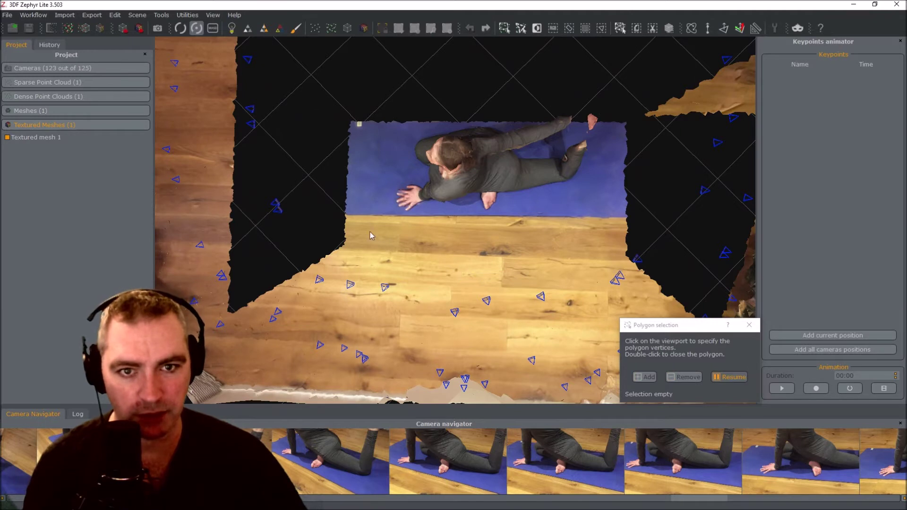
left_click(732, 379)
left_click(732, 379)
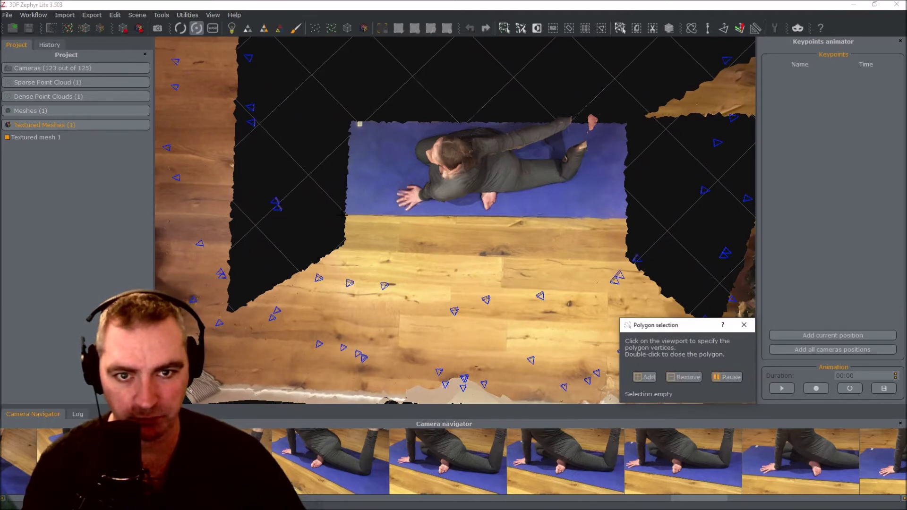
left_click(342, 215)
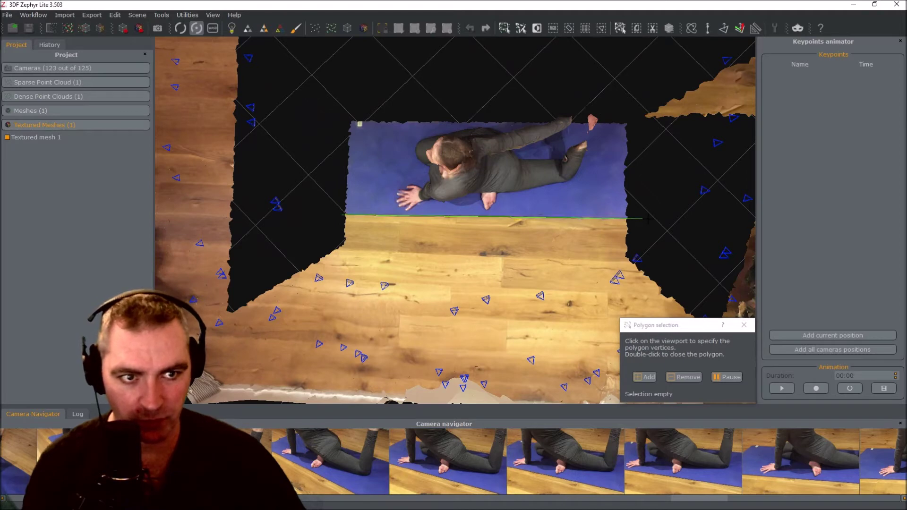
double_click(273, 321)
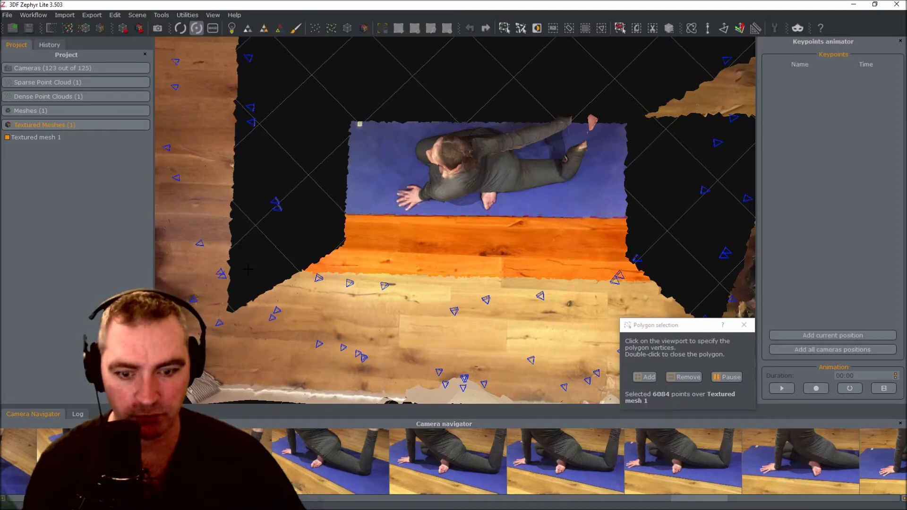
key("Delete")
Outline and delete the outer upper room area beyond the floor.
scroll(484, 240, "down", 3)
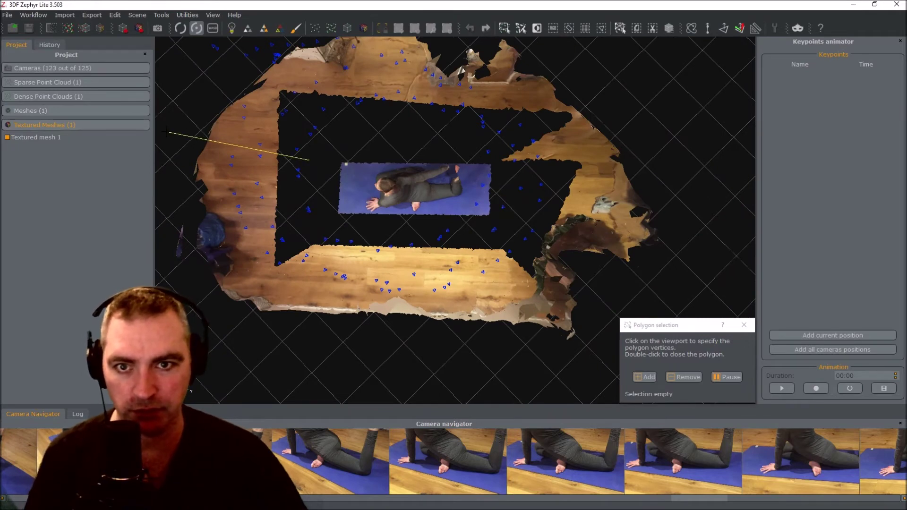
left_click(180, 130)
left_click_drag(339, 79, 376, 117)
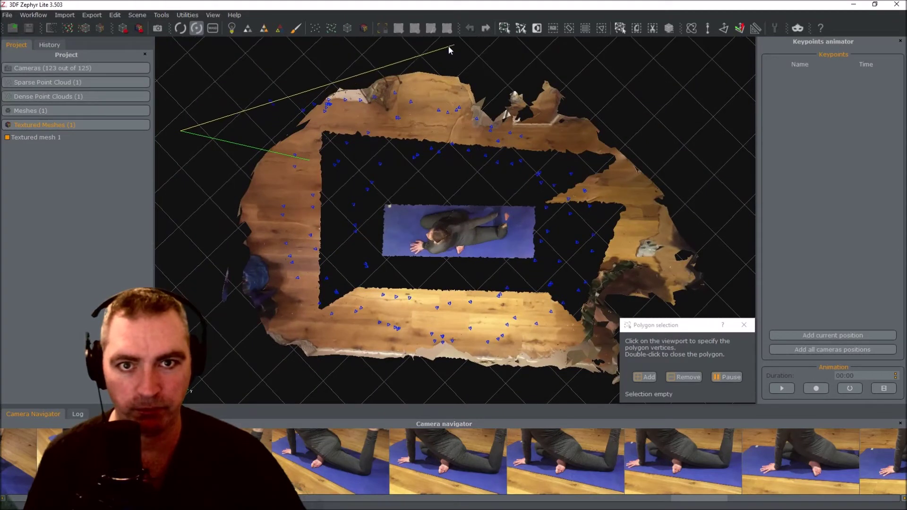
left_click(429, 47)
left_click(627, 59)
left_click(718, 223)
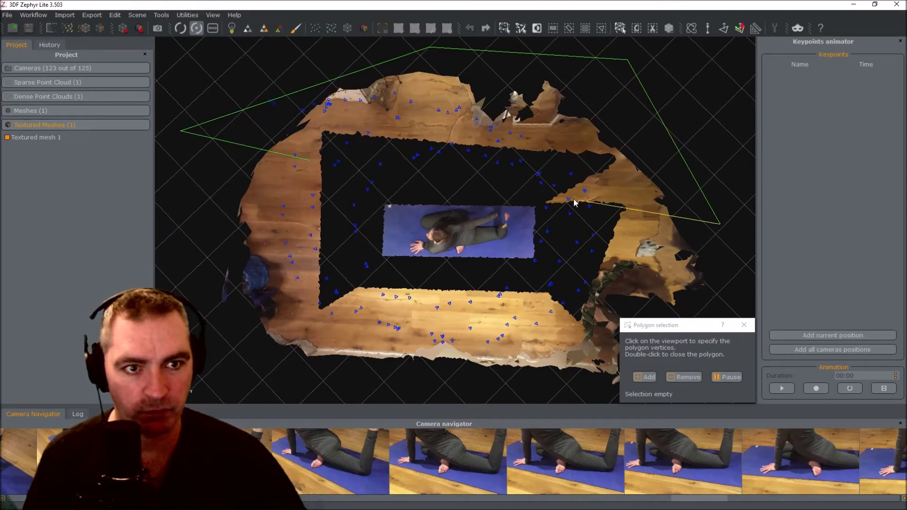
double_click(352, 166)
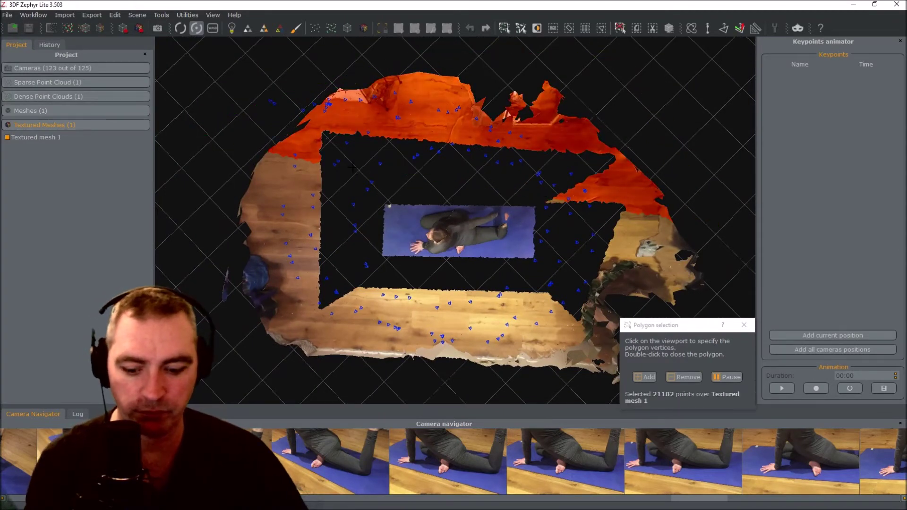
key("Delete")
Delete the remaining left floor section and the bottom floor strip.
left_click(379, 391)
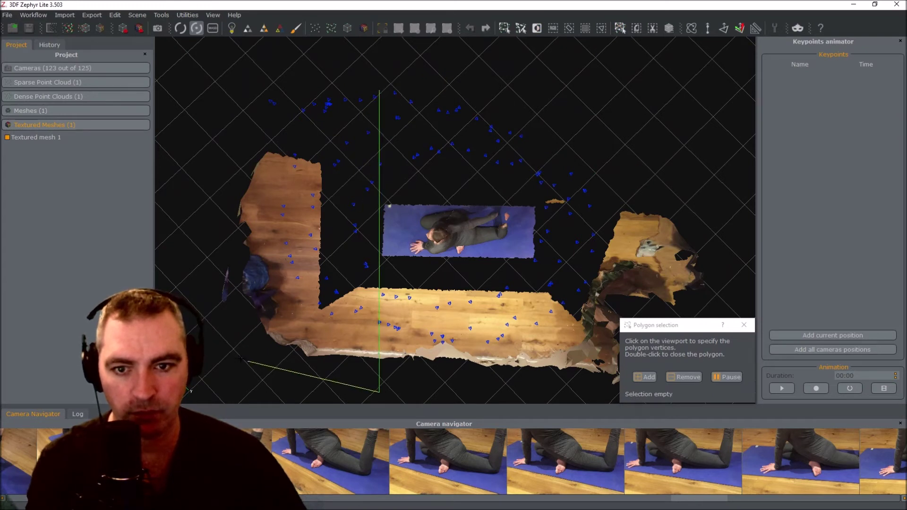
left_click(206, 338)
double_click(379, 90)
key("Delete")
left_click(707, 286)
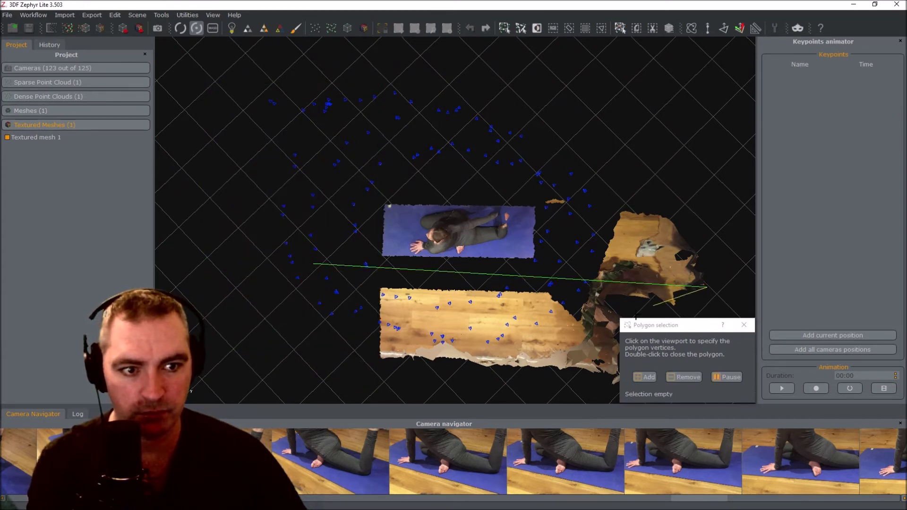
left_click(313, 371)
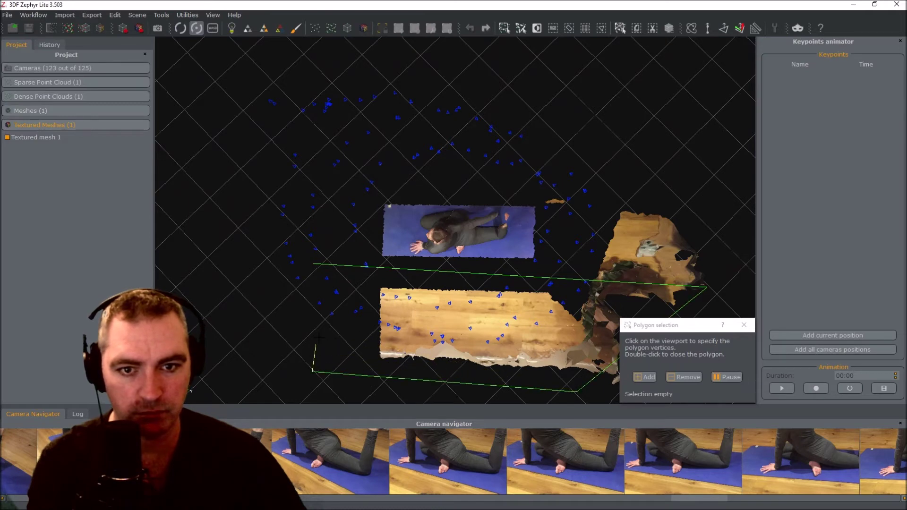
double_click(314, 263)
key("Delete")
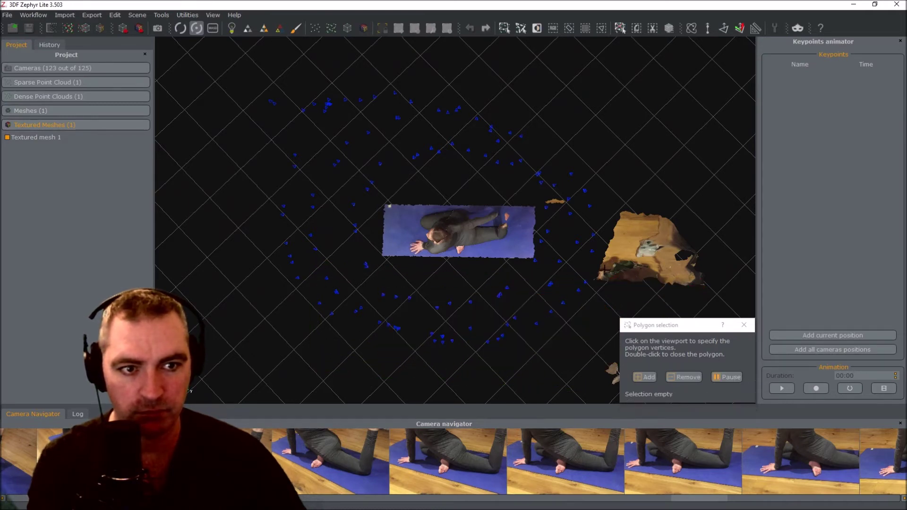
Remove the leftover mesh pieces on the right and close the polygon selection panel.
middle_click_drag(604, 270, 458, 179)
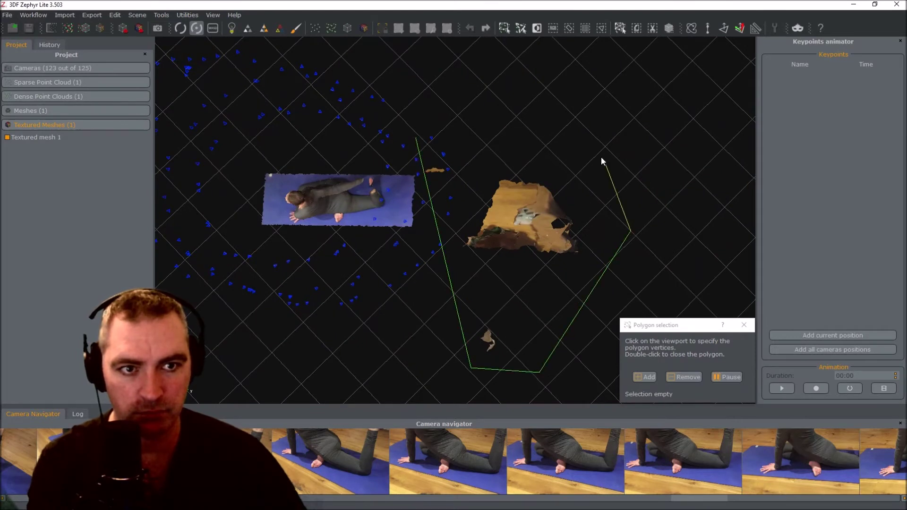
double_click(418, 143)
key("Delete")
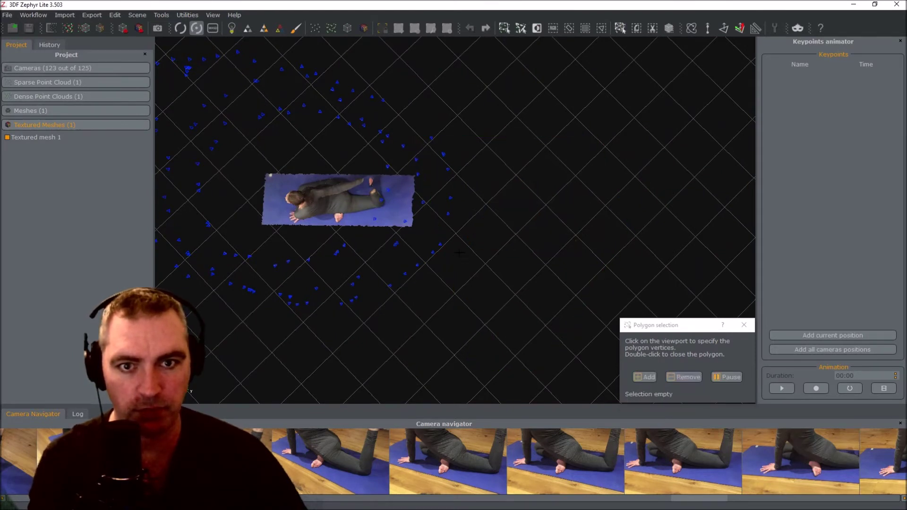
left_click(744, 324)
View the cropped mesh from a low side angle and bring up the scene transform dialog.
left_click_drag(332, 200, 361, 195)
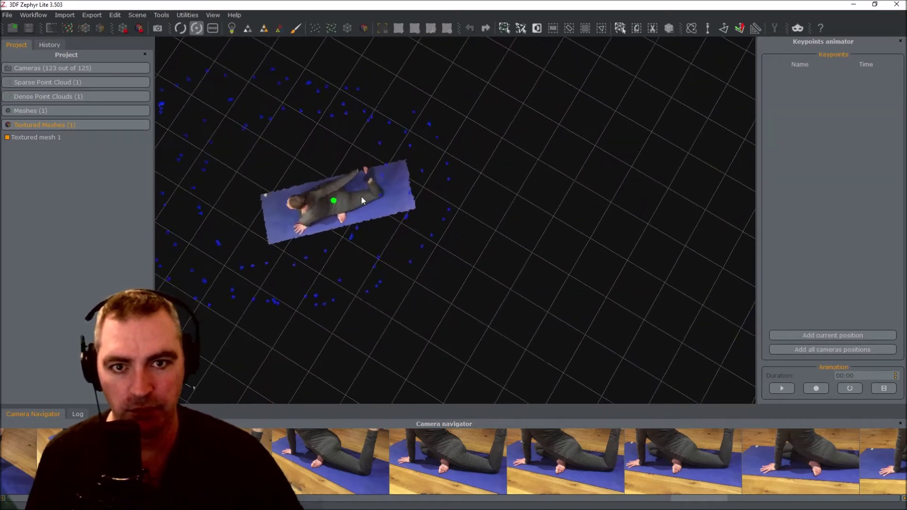
scroll(358, 197, "up", 6)
left_click_drag(298, 165, 443, 263)
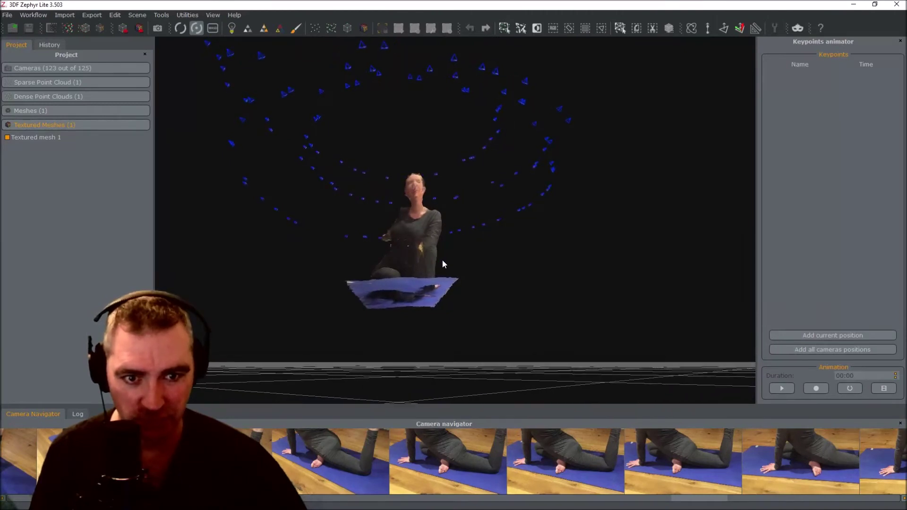
left_click(691, 29)
Lower and rotate the scene so the mat sits level on the grid, then confirm.
scroll(452, 263, "down", 3)
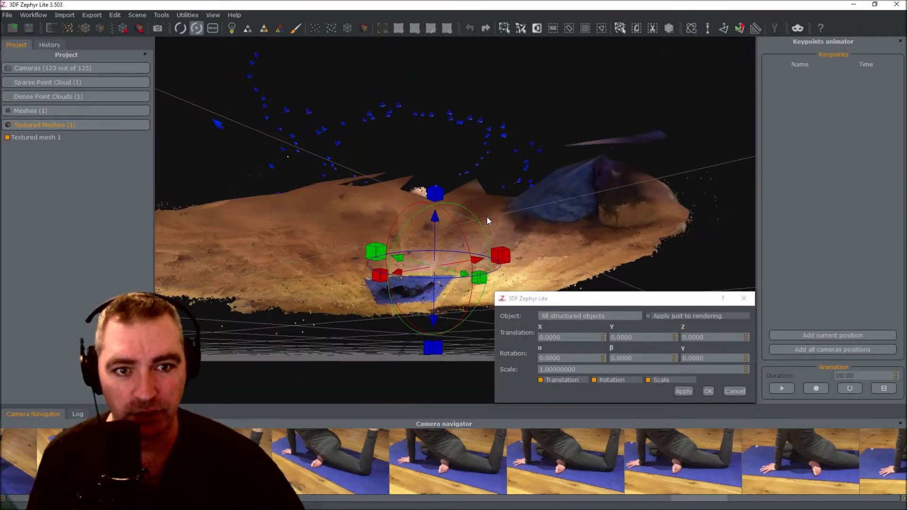
left_click_drag(487, 216, 504, 239)
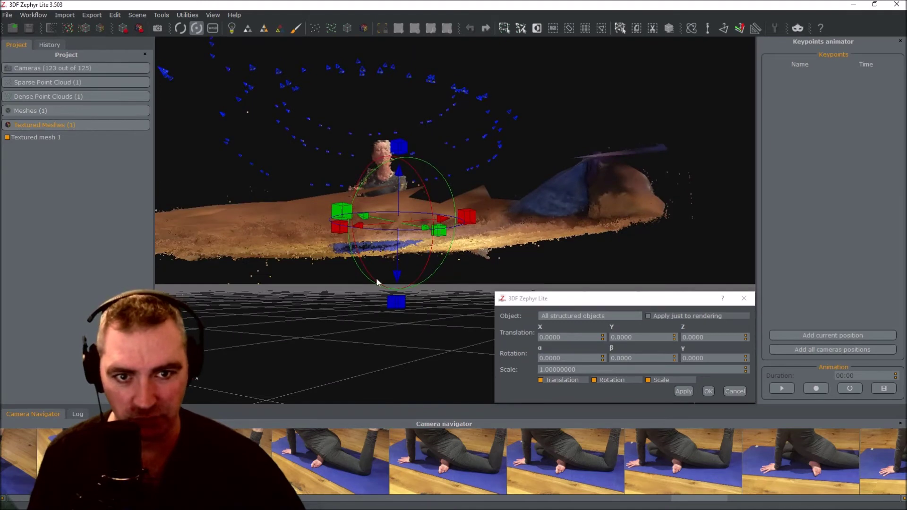
left_click_drag(396, 280, 405, 298)
left_click_drag(460, 245, 417, 297)
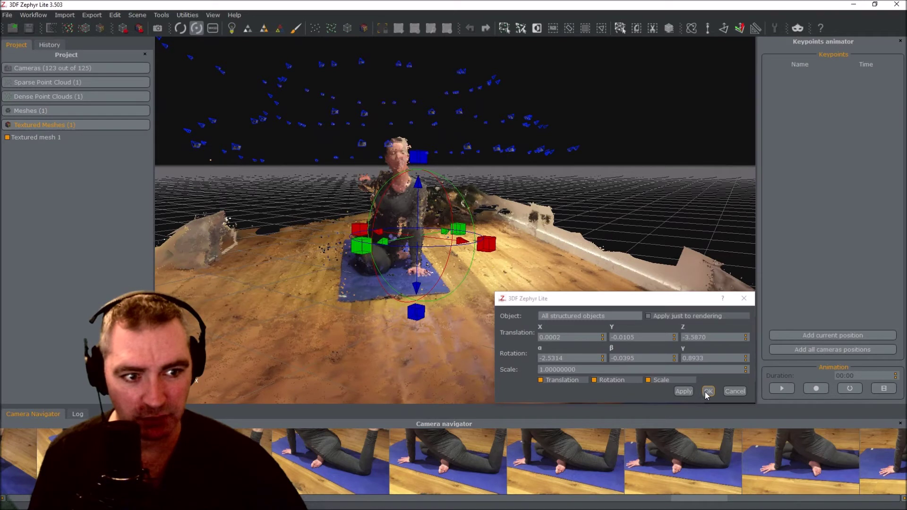
left_click(683, 391)
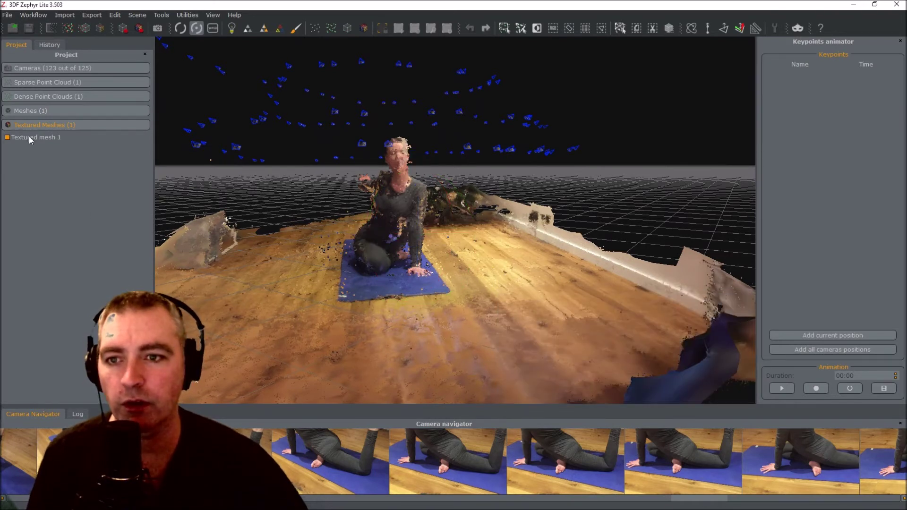
Hide the surrounding room geometry and view the person from a low side angle.
left_click_drag(415, 255, 418, 288)
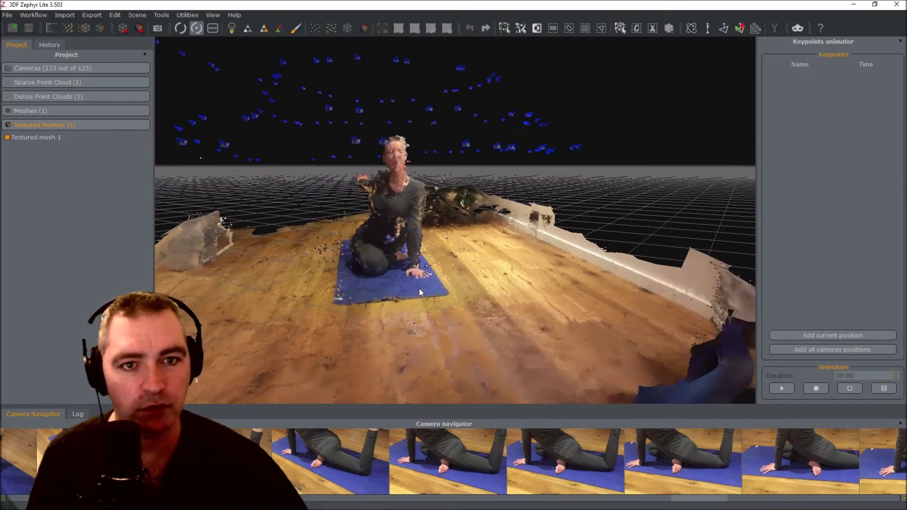
left_click(364, 29)
left_click_drag(453, 236, 430, 249)
scroll(426, 248, "up", 4)
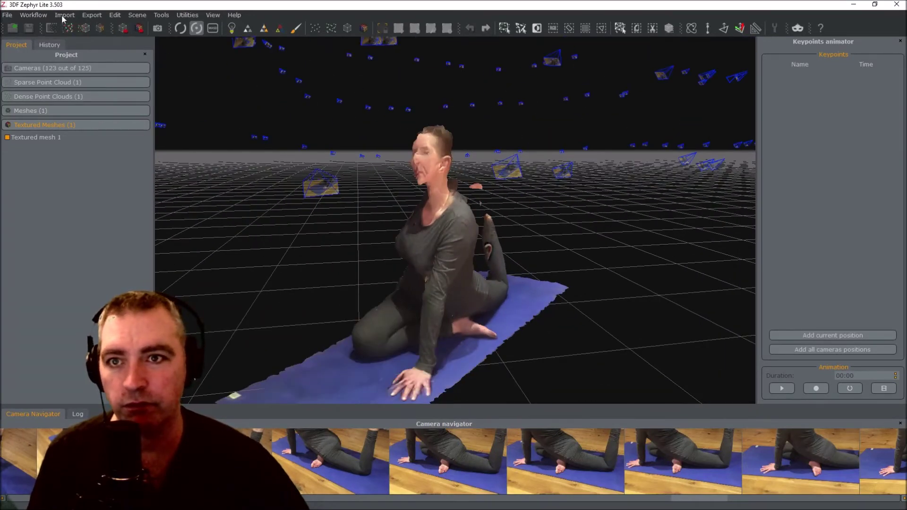
Export Textured mesh 1 as Obj/Mtl file 'aga' into the photgrametryturotial folder.
left_click(87, 15)
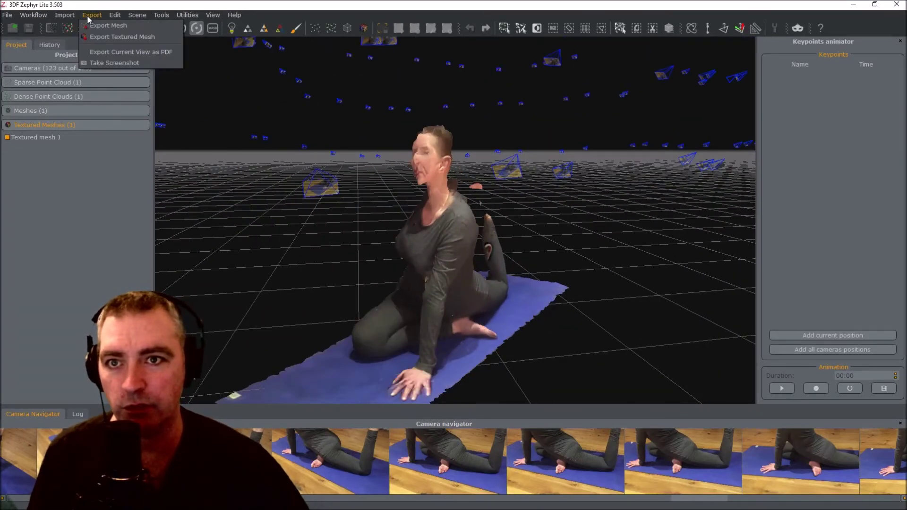
left_click(102, 38)
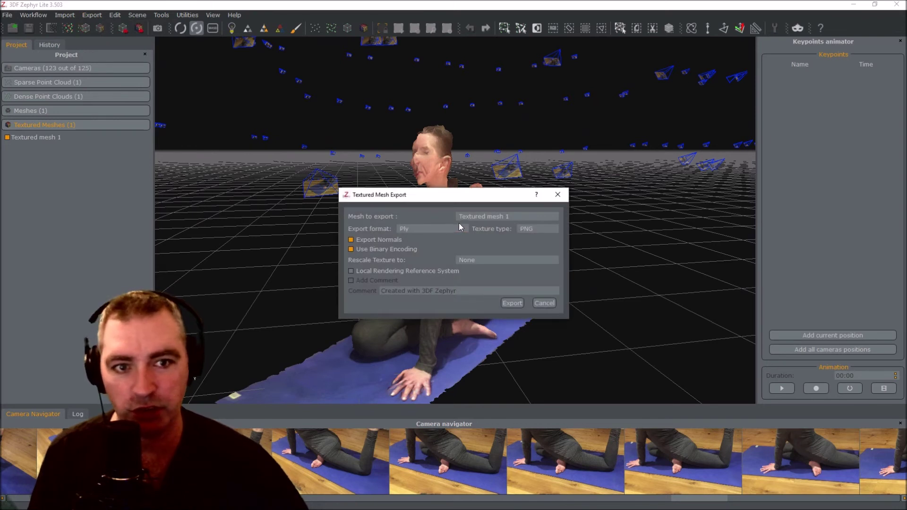
left_click(412, 229)
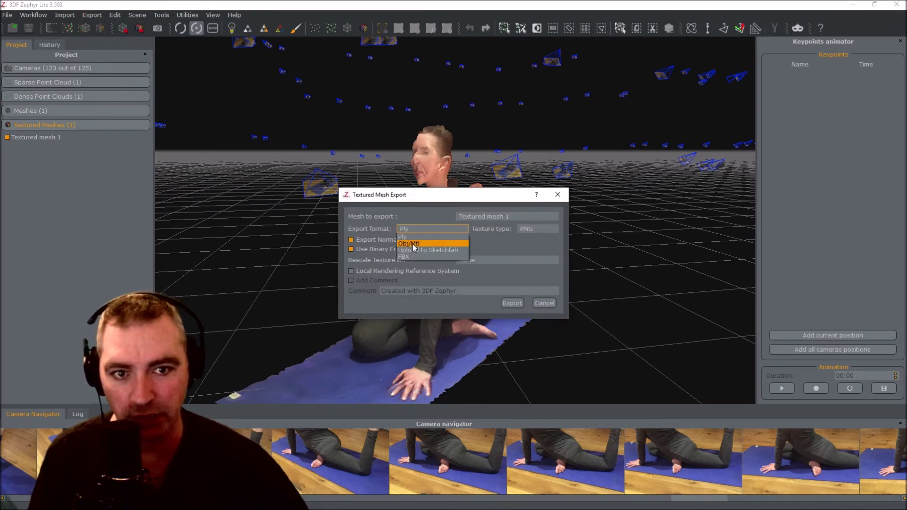
left_click(413, 244)
left_click(497, 216)
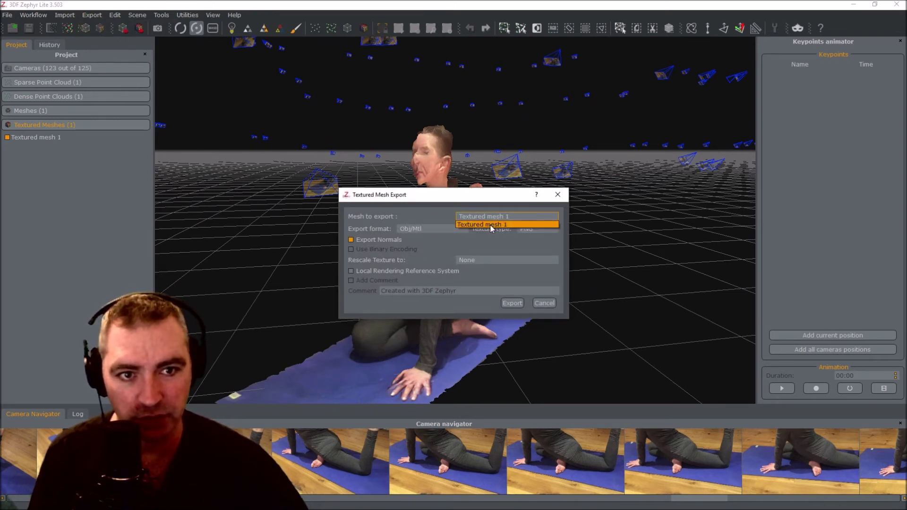
left_click(510, 220)
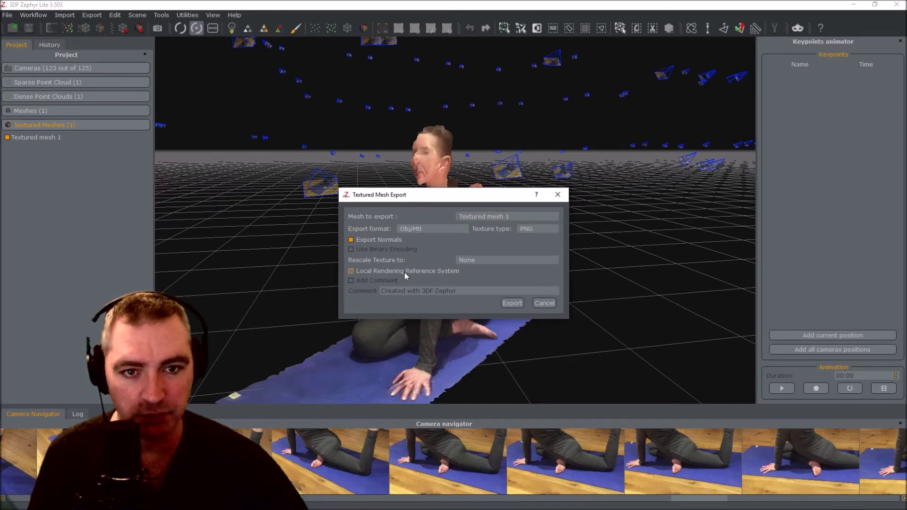
left_click(513, 302)
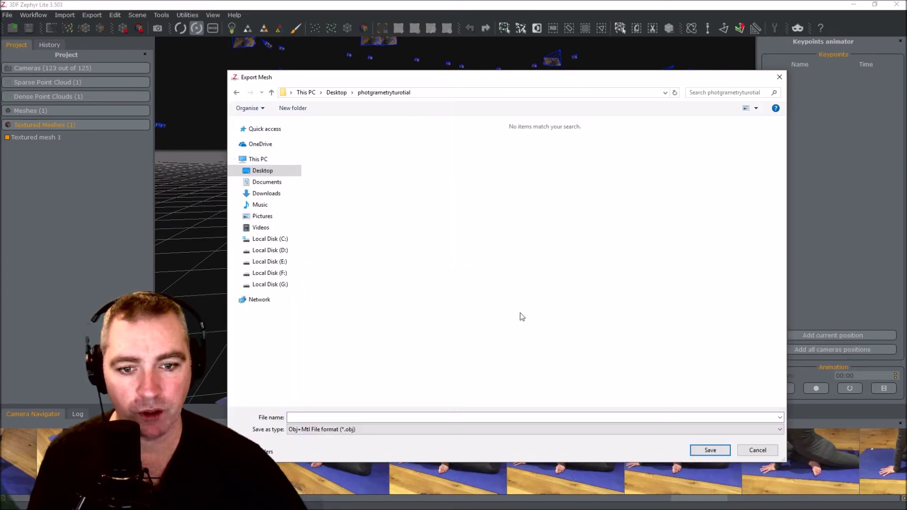
left_click(369, 418)
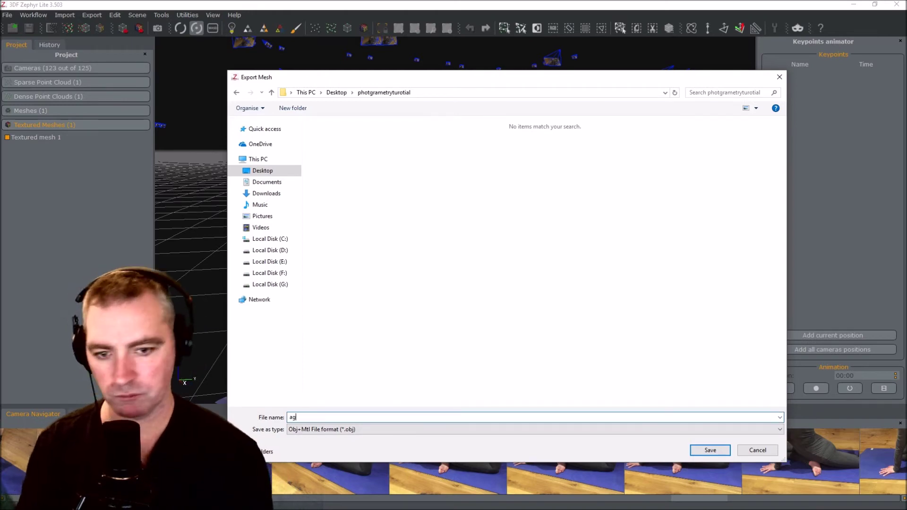
left_click(705, 452)
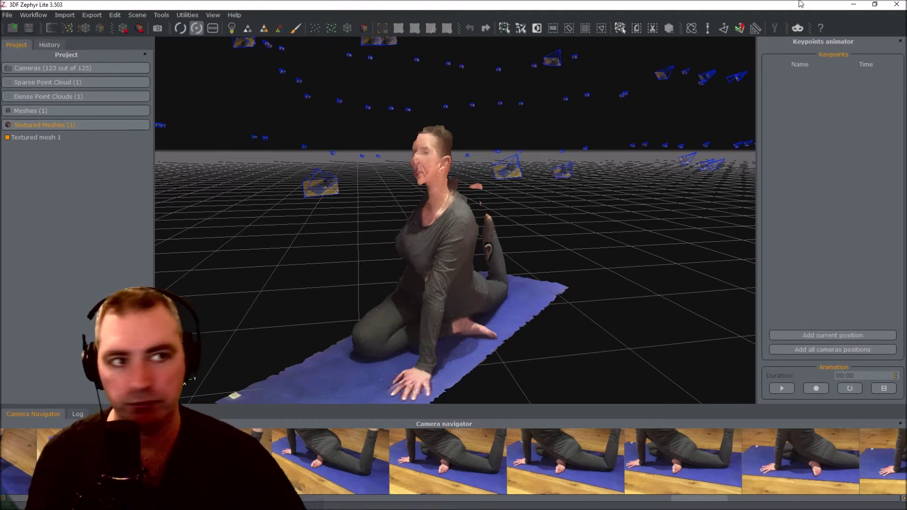
In Sweet Home 3D, begin a furniture import and load aga.obj as the model.
left_click(853, 4)
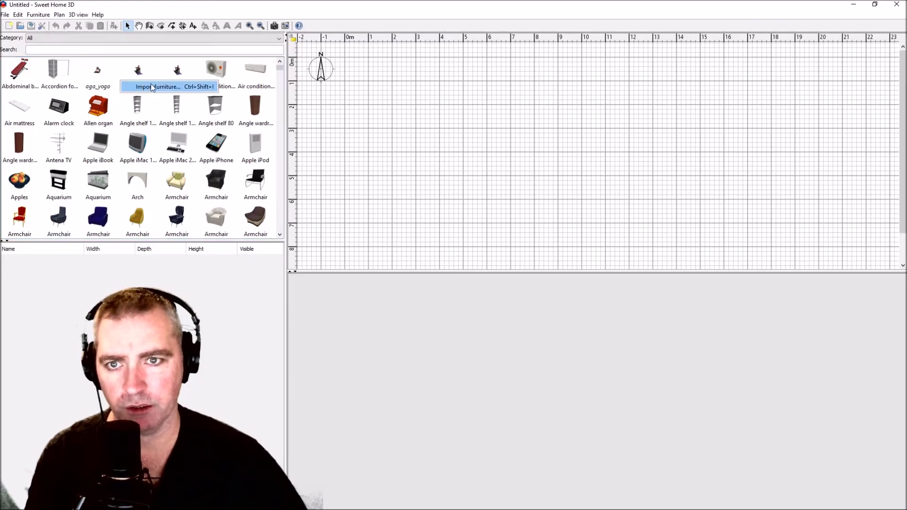
left_click(152, 87)
left_click(459, 207)
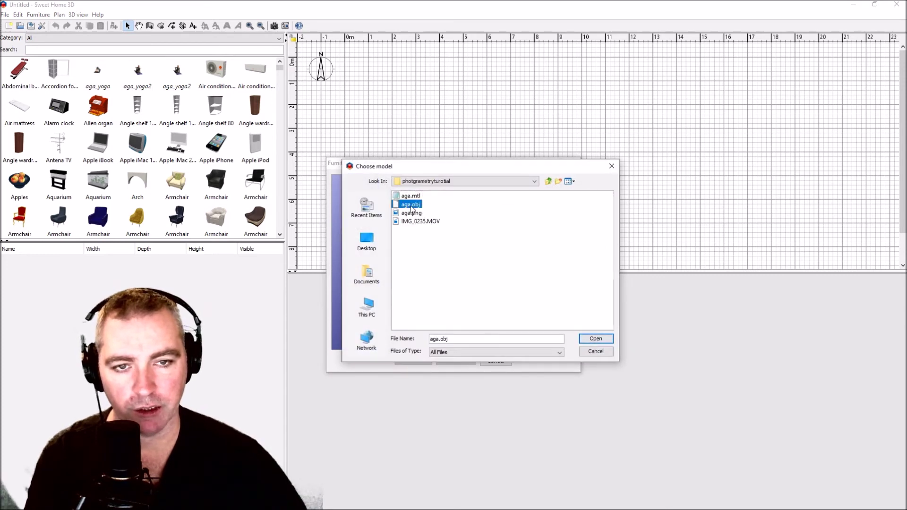
left_click(595, 339)
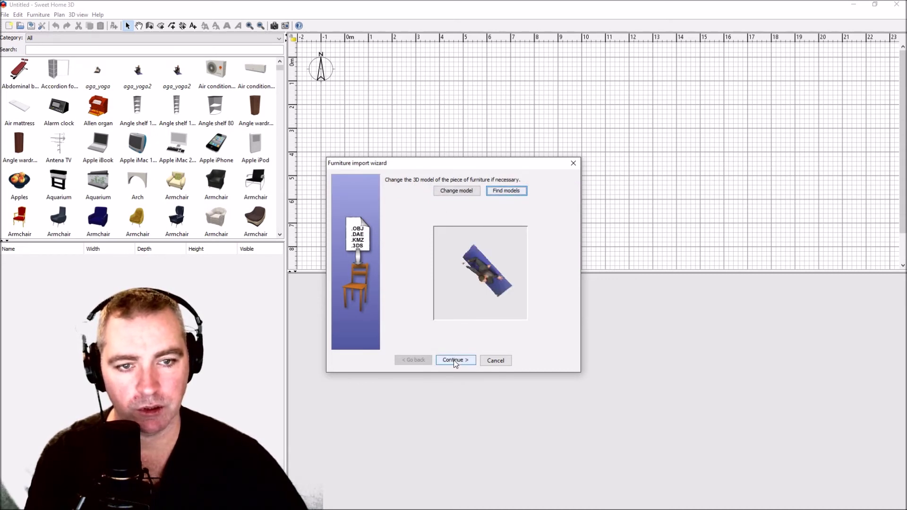
left_click(454, 360)
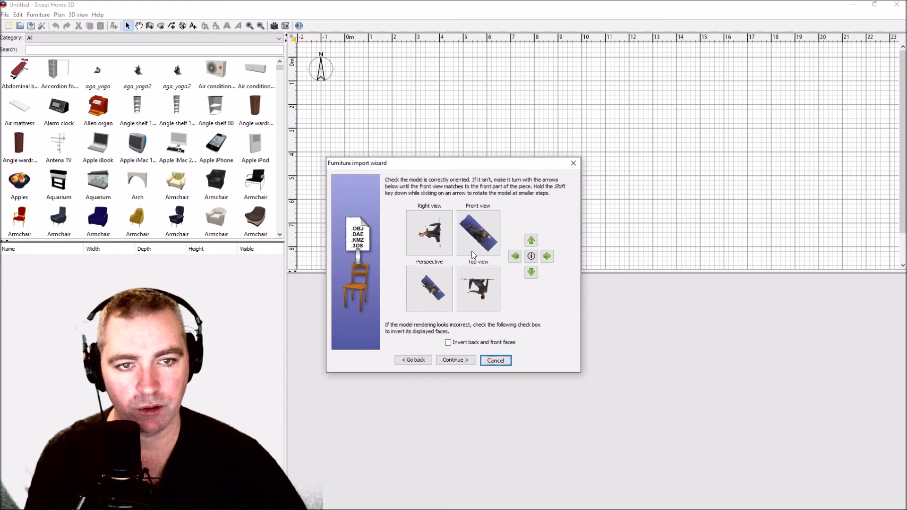
Turn the aga model upright, file it under Characters, and finish the import.
left_click(531, 241)
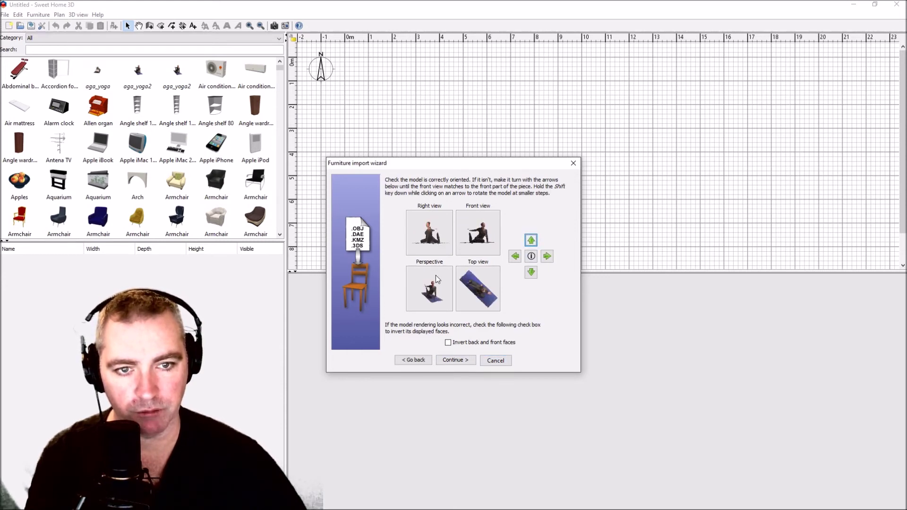
left_click(456, 362)
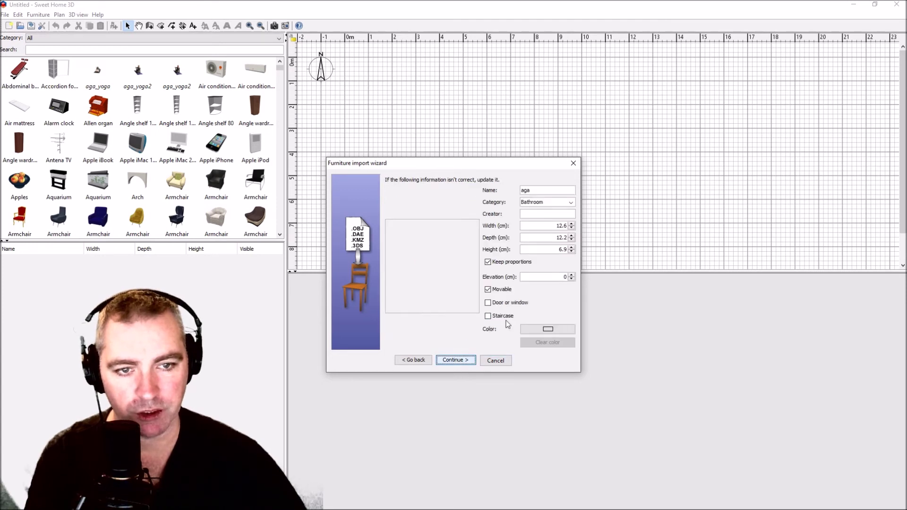
left_click(570, 203)
left_click(534, 226)
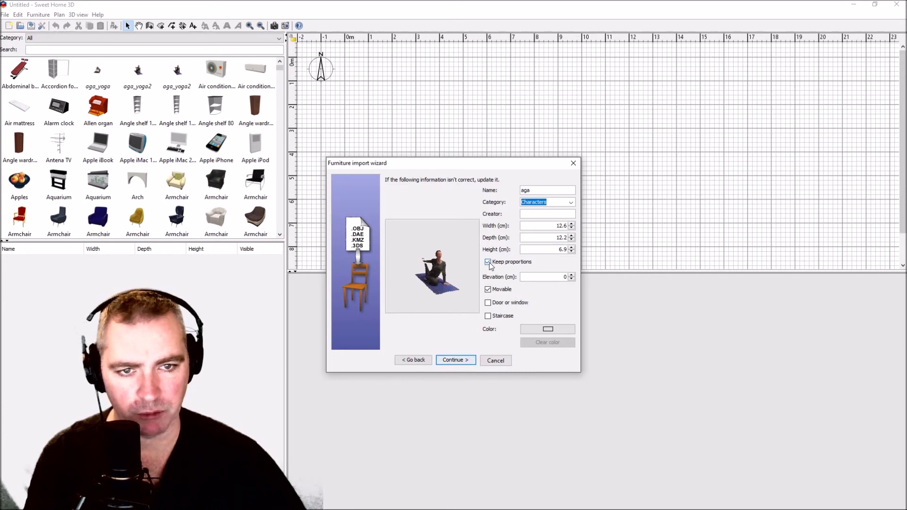
left_click(455, 360)
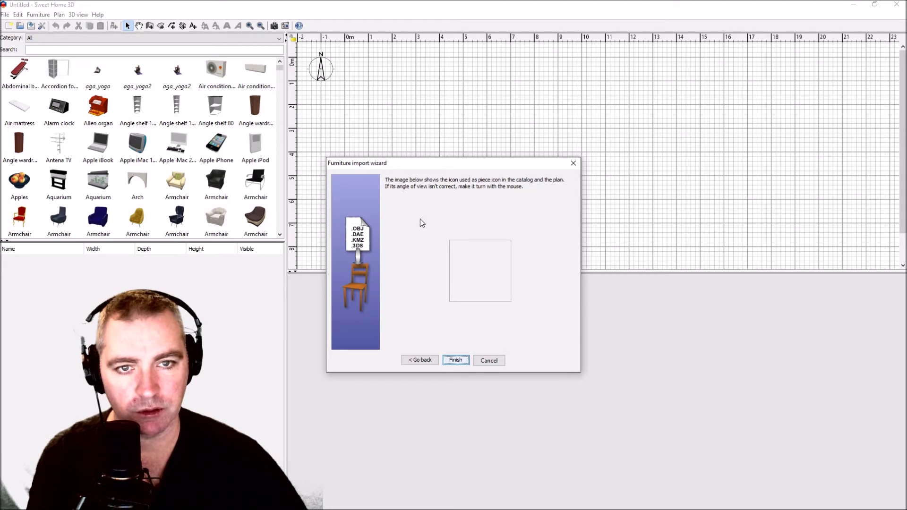
left_click(457, 361)
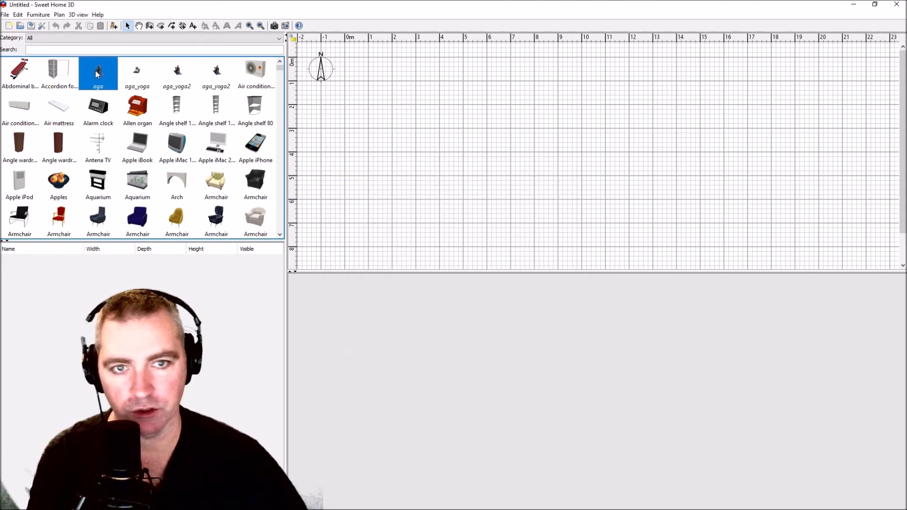
Drop the aga model into the plan, enlarge the 3D view, and orbit around it.
left_click_drag(438, 124, 461, 142)
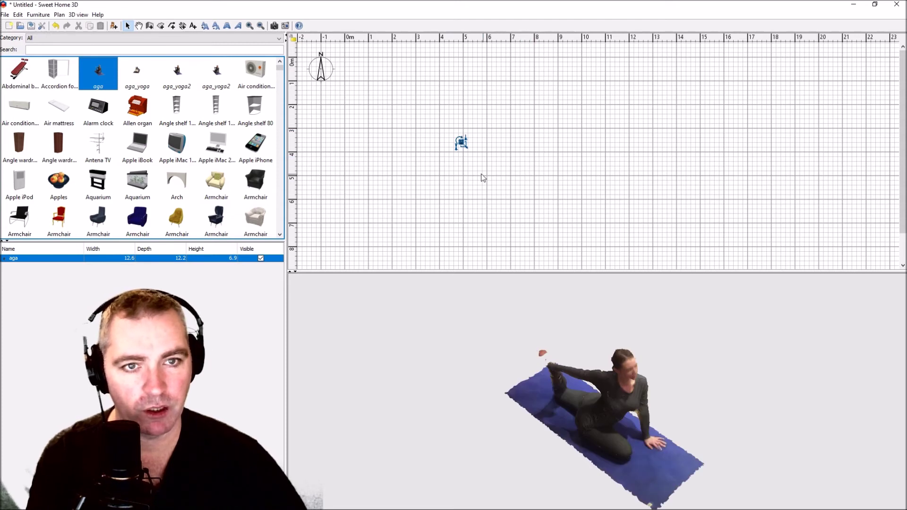
scroll(625, 396, "up", 3)
scroll(614, 378, "down", 8)
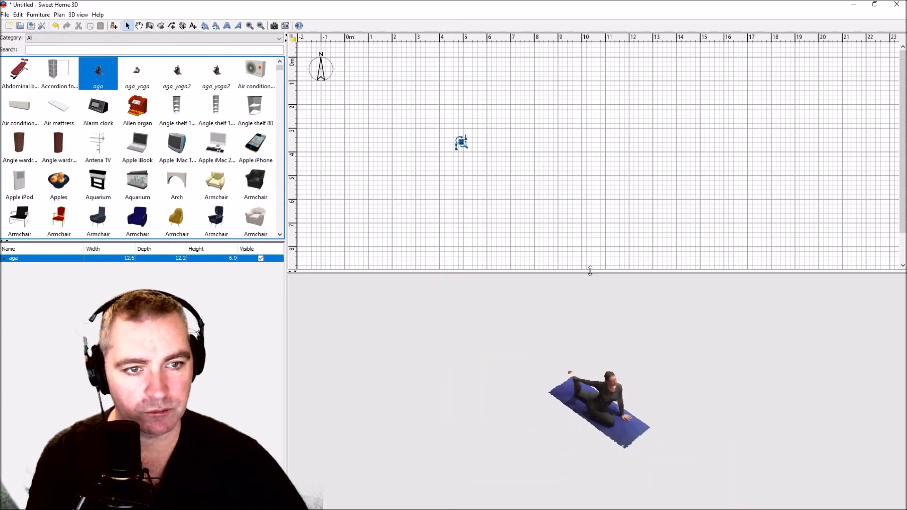
left_click_drag(594, 274, 609, 139)
scroll(604, 345, "up", 3)
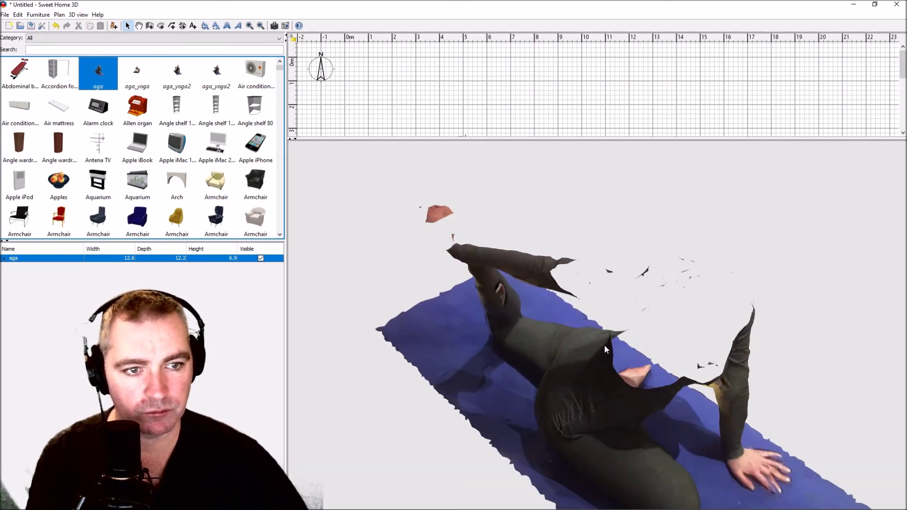
scroll(636, 365, "down", 2)
left_click_drag(636, 365, 726, 346)
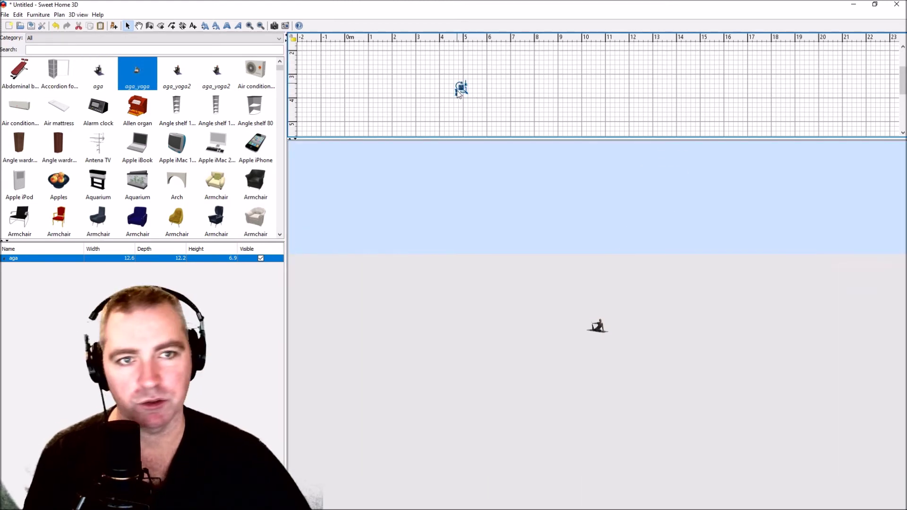
Move the aga yoga model left in the plan and make it taller.
scroll(458, 93, "up", 5, "ctrl")
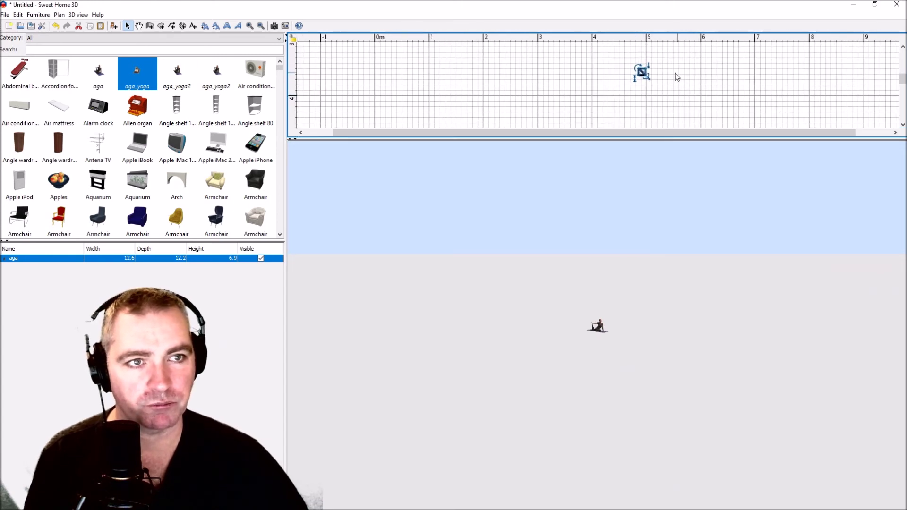
left_click_drag(641, 72, 544, 77)
left_click_drag(445, 77, 480, 124)
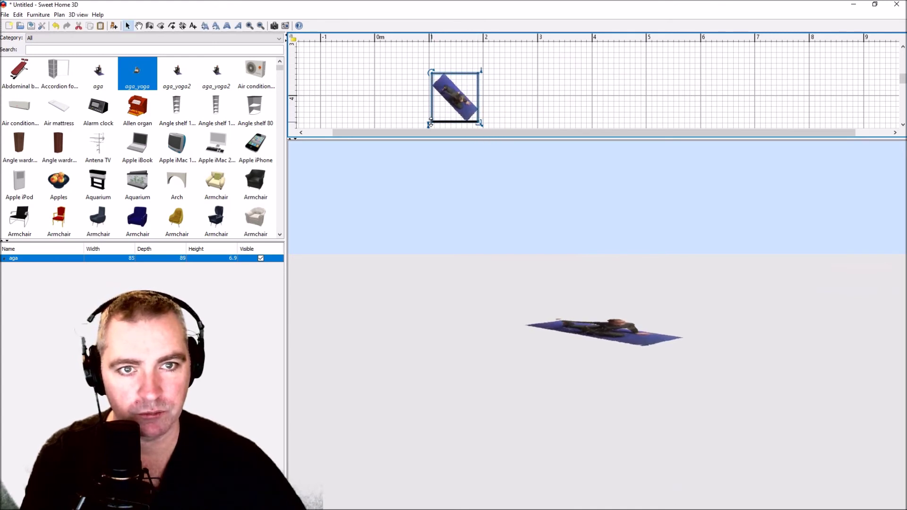
left_click_drag(430, 121, 376, 97)
Place an Apple iMac 1998 from the catalog beside the yoga figure.
left_click(187, 151)
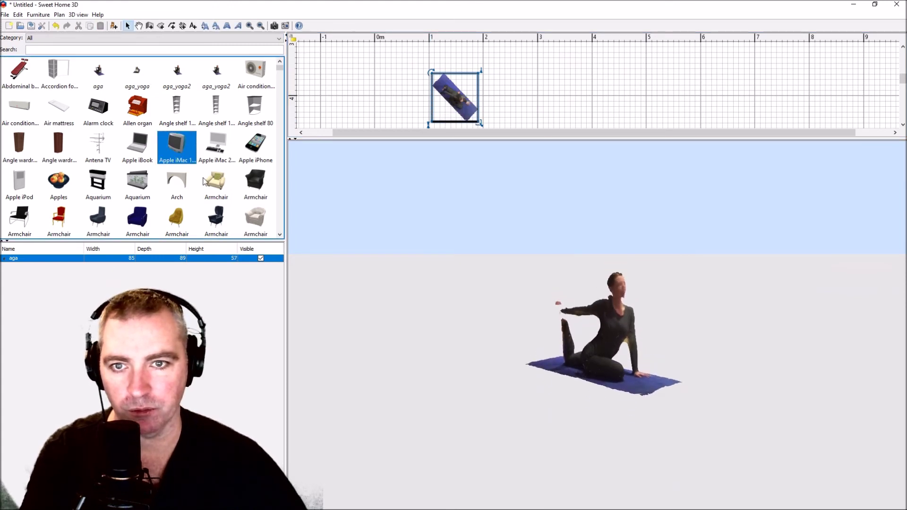
left_click_drag(492, 92, 489, 90)
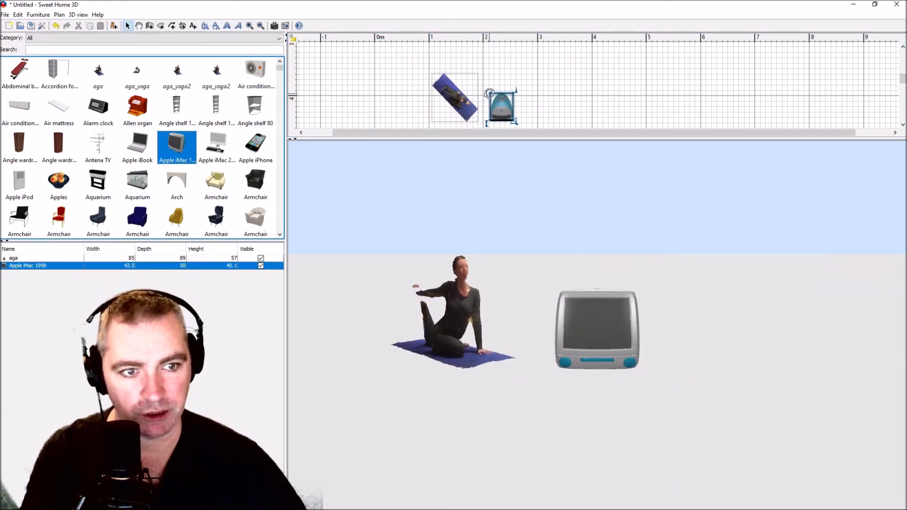
left_click_drag(553, 302, 621, 284)
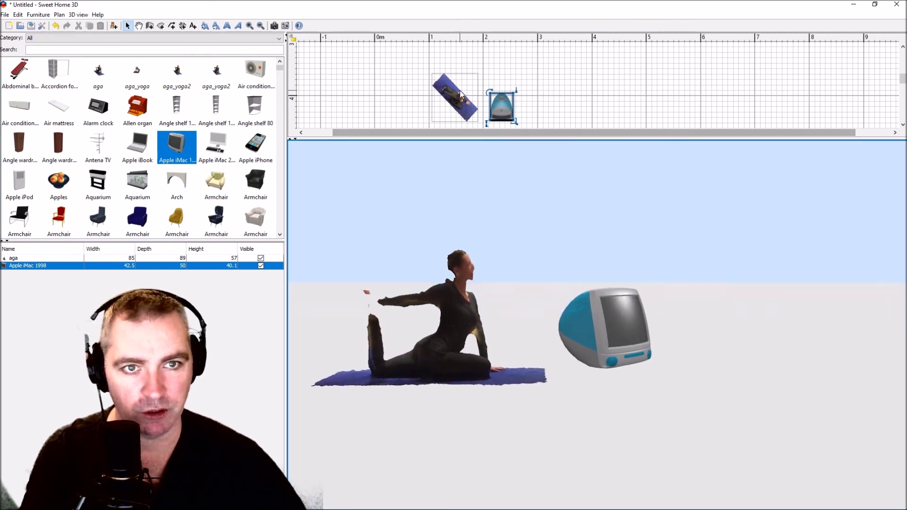
Reposition the yoga model and resize it to 177 × 192 × 101 cm.
left_click(457, 119)
left_click_drag(458, 119, 423, 93)
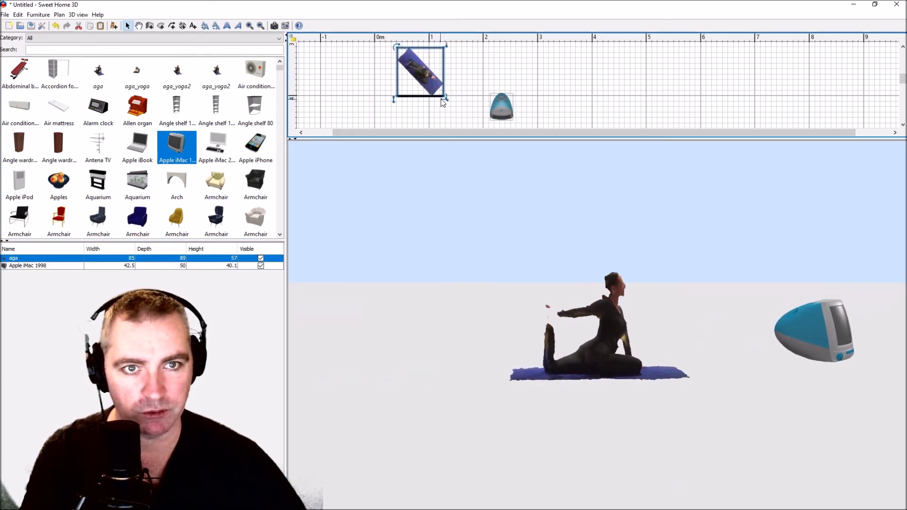
left_click_drag(465, 120, 482, 85)
scroll(491, 95, "down", 2)
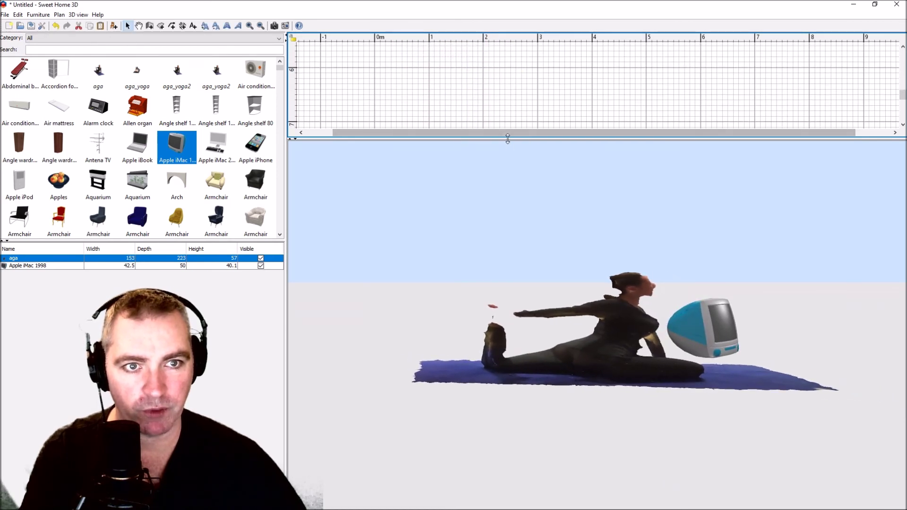
left_click_drag(508, 138, 510, 261)
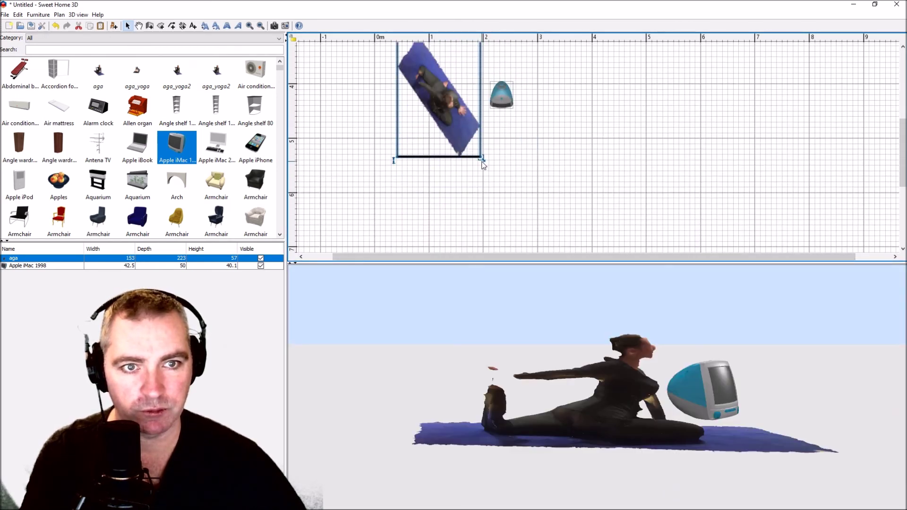
left_click_drag(481, 158, 494, 141)
scroll(522, 109, "up", 3)
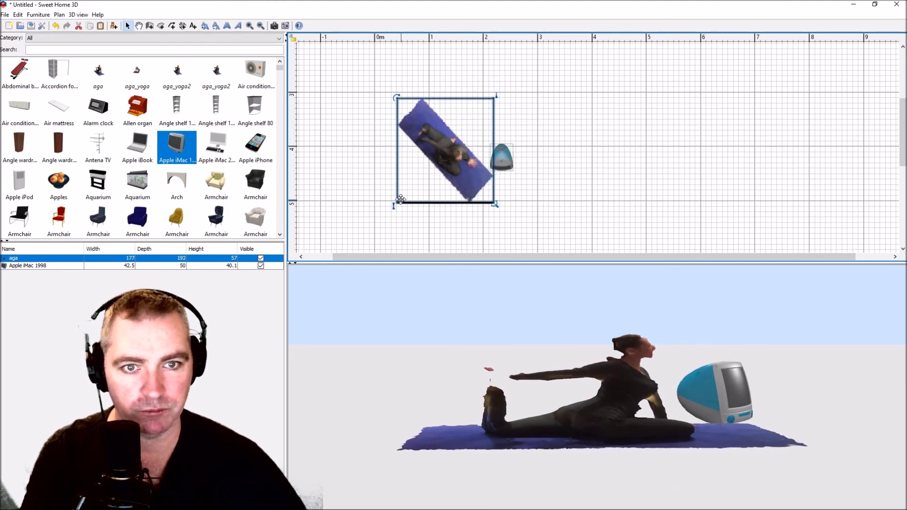
left_click_drag(396, 205, 398, 179)
Enlarge the 3D view and orbit closer around the yoga figure and iMac.
left_click_drag(713, 461, 580, 422)
left_click_drag(674, 405, 644, 311)
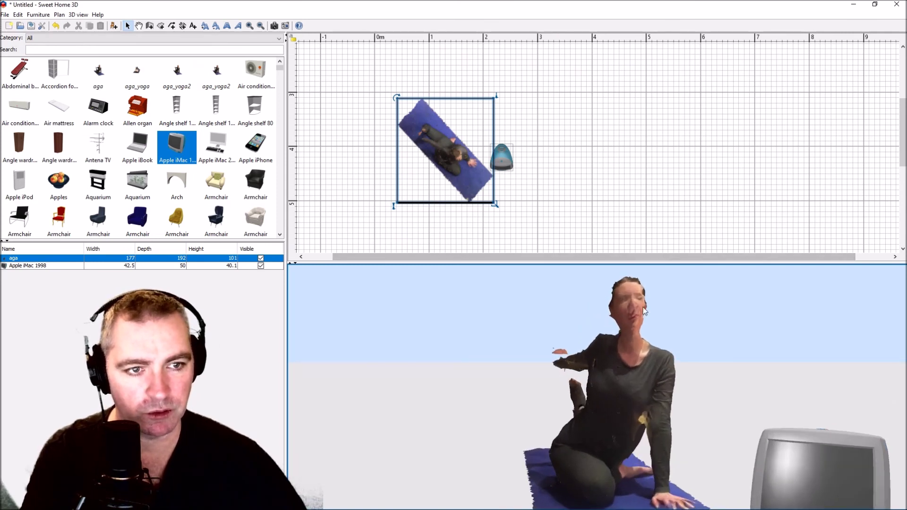
left_click_drag(617, 262, 617, 99)
left_click_drag(285, 226, 142, 222)
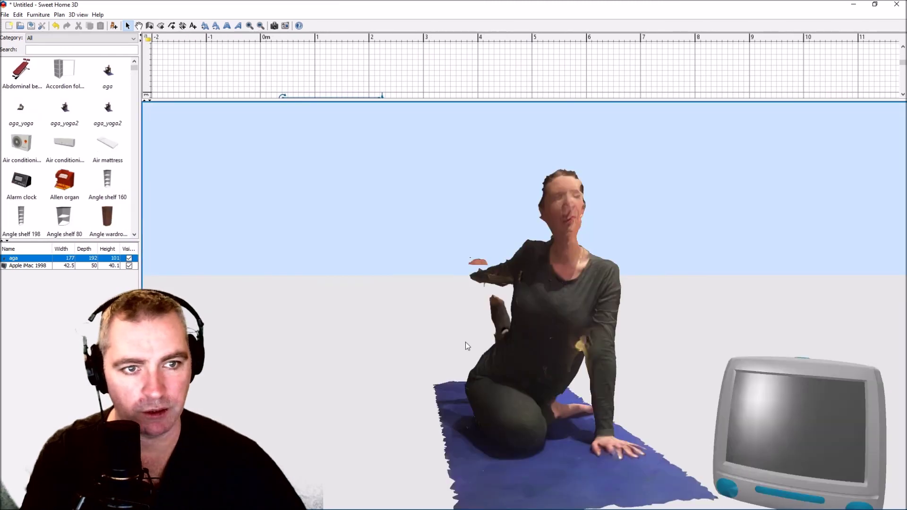
left_click_drag(465, 342, 373, 319)
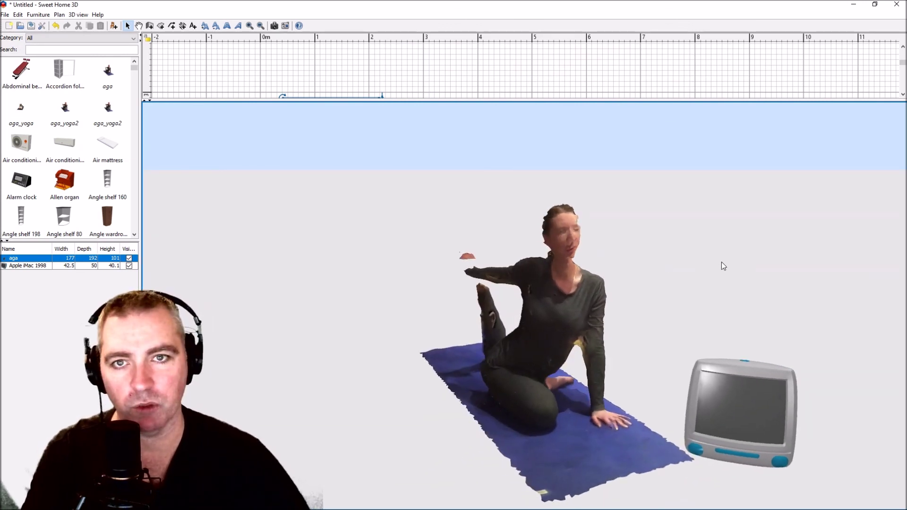